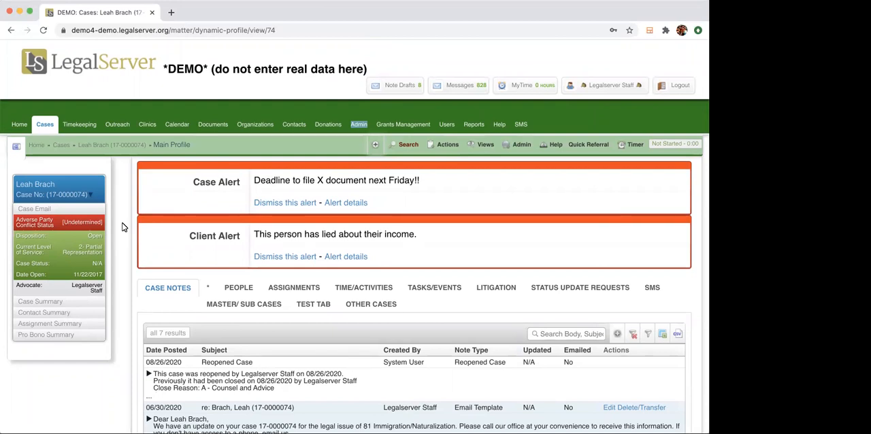
# Open the site administration in a separate tab, search its options for "immi", and view the Immigration Documents list.
pyautogui.click(123, 227)
pyautogui.rightClick(364, 124)
pyautogui.click(383, 131)
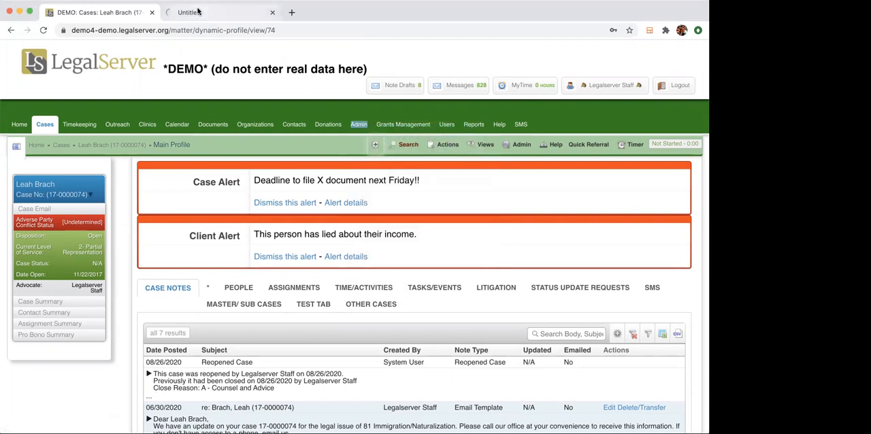
pyautogui.click(198, 10)
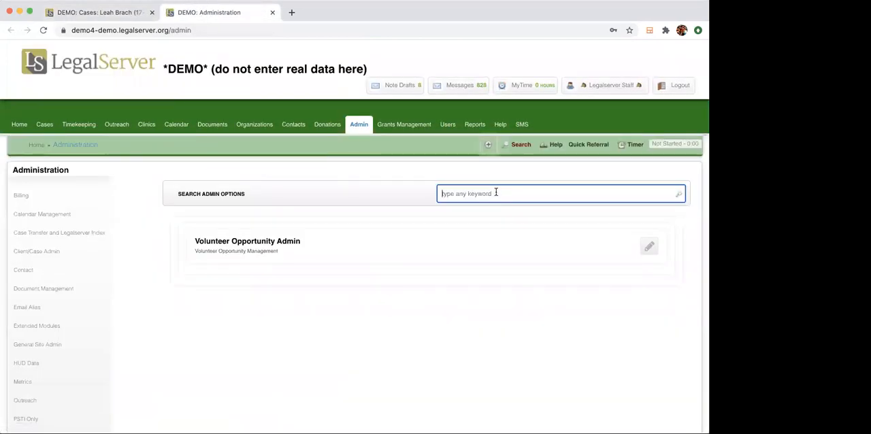
pyautogui.write('immi')
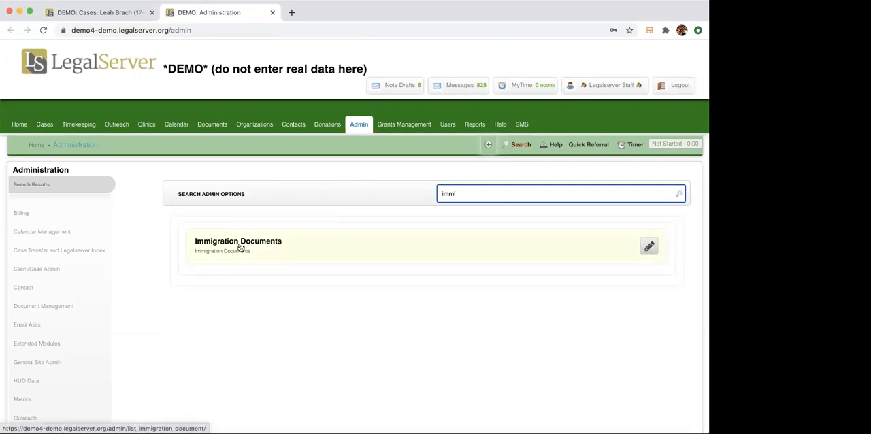
pyautogui.click(239, 247)
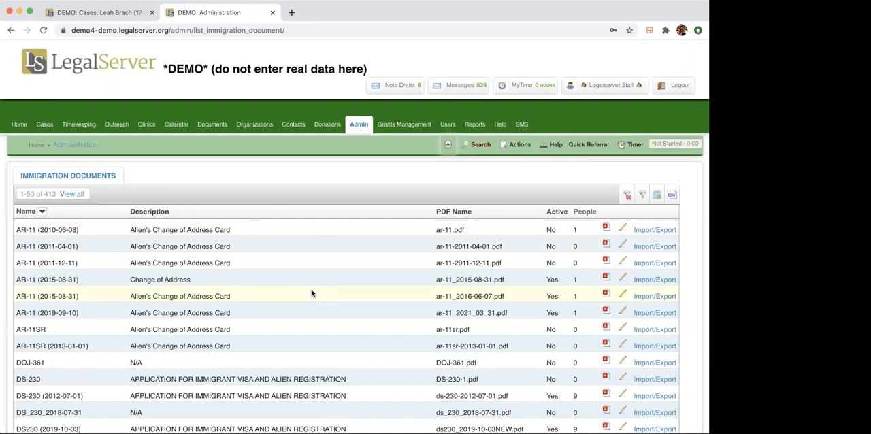
pyautogui.scroll(-2, 311, 294)
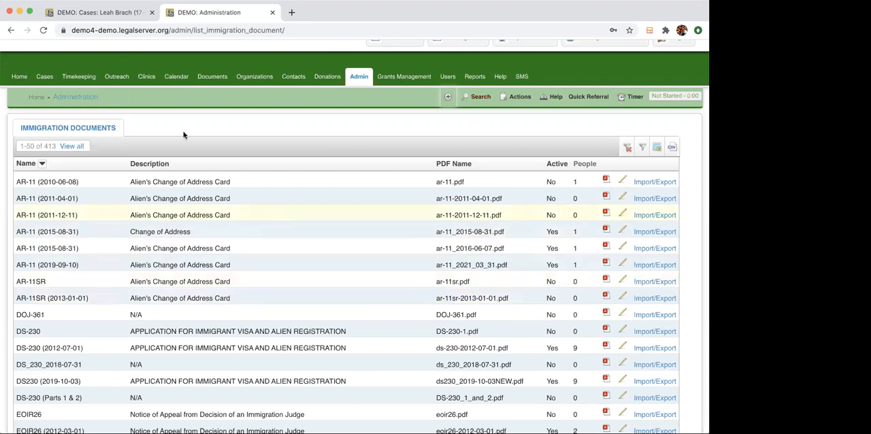
pyautogui.click(272, 13)
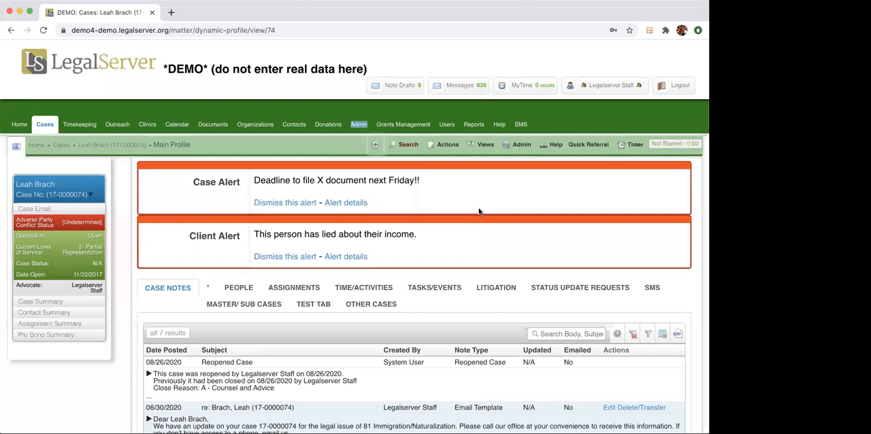
# Find the case's immigration actions with the keyword "imm" and open its Immigration Forms list.
pyautogui.click(436, 145)
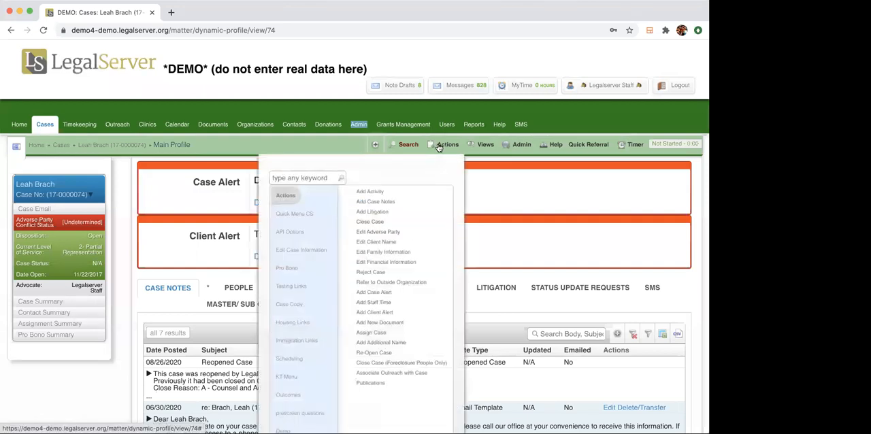
pyautogui.click(315, 177)
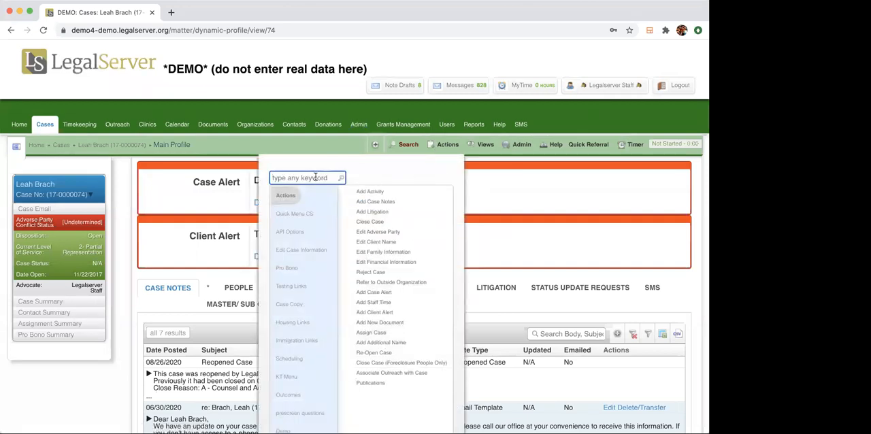
pyautogui.write('imm')
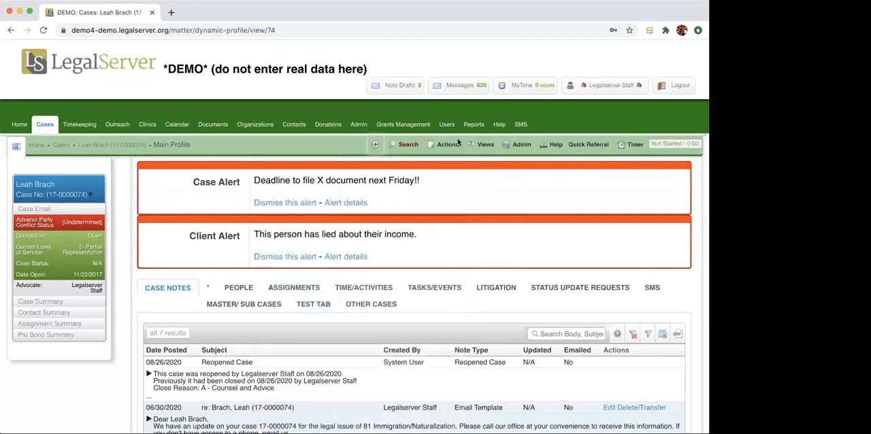
pyautogui.moveTo(408, 144)
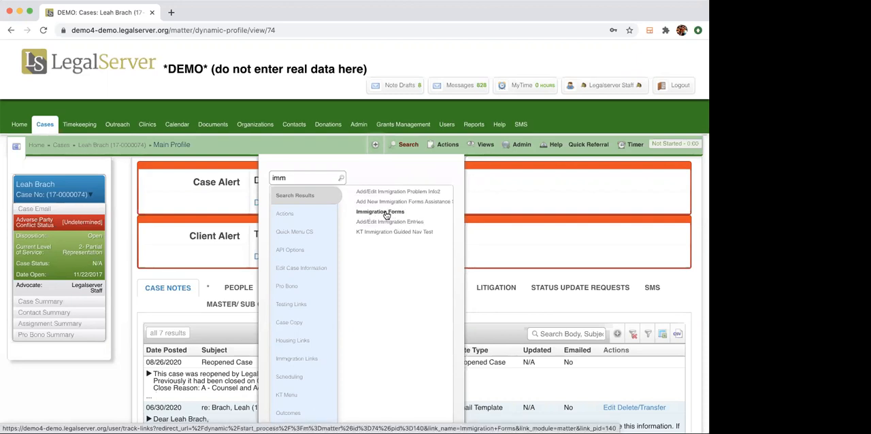
pyautogui.click(385, 213)
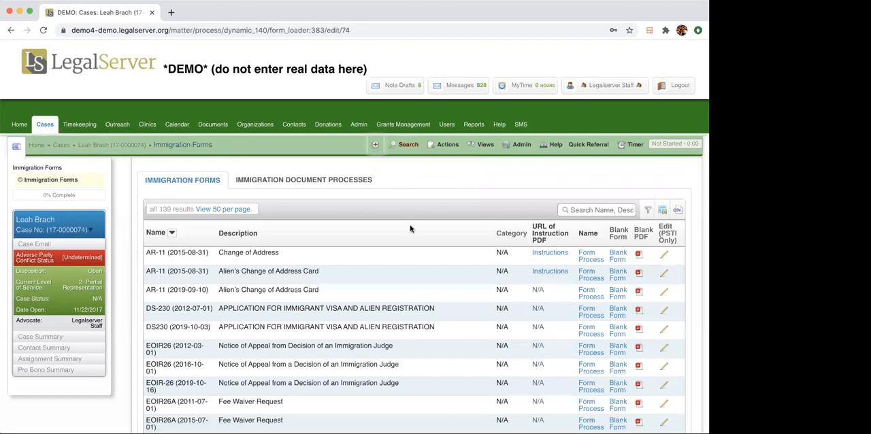
pyautogui.scroll(-2, 410, 229)
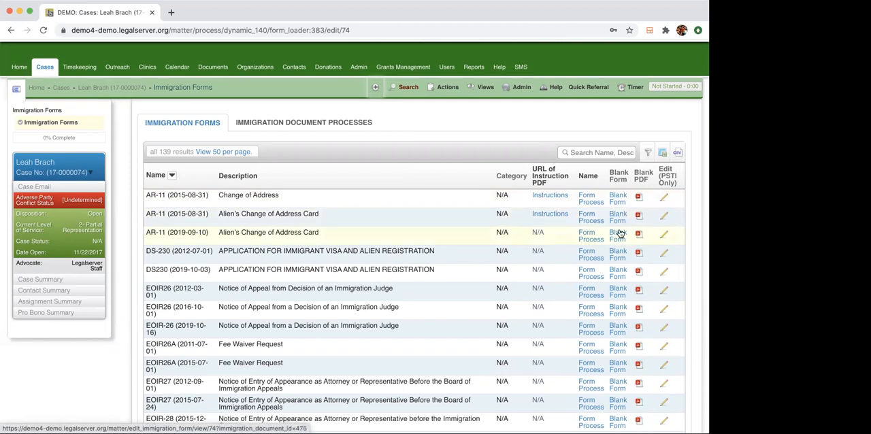
pyautogui.click(619, 233)
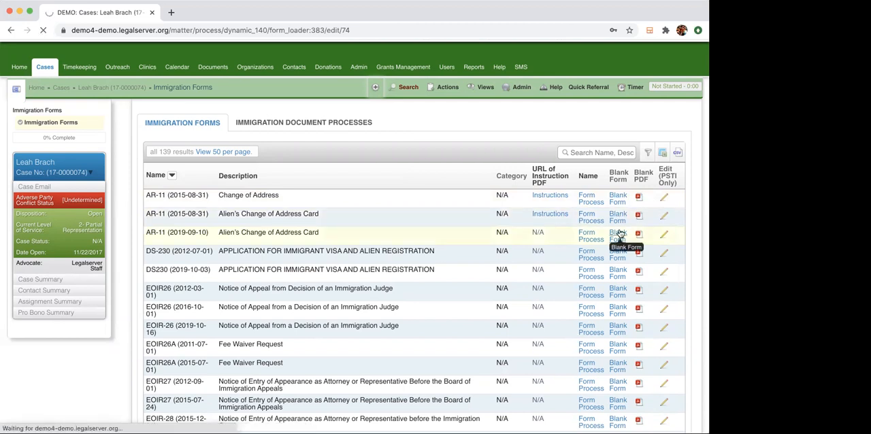
pyautogui.scroll(-1, 577, 231)
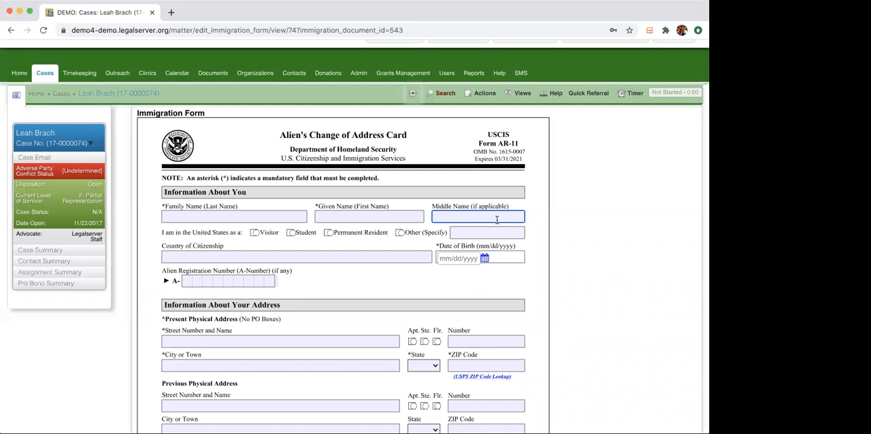
pyautogui.click(11, 31)
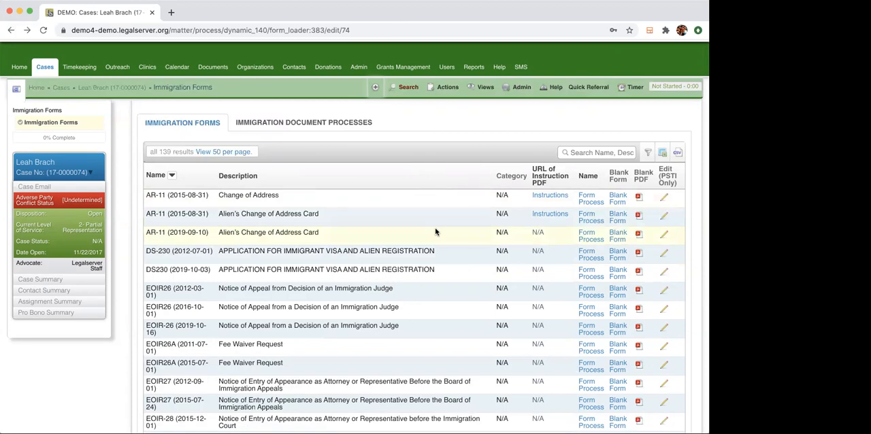
# Start the form process for G-325A (2019_09_17), Biographic Information.
pyautogui.scroll(-8, 435, 228)
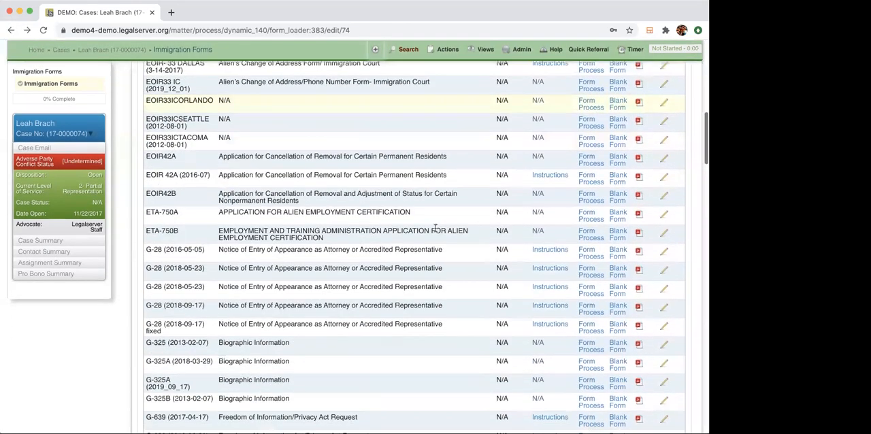
pyautogui.scroll(-3, 436, 228)
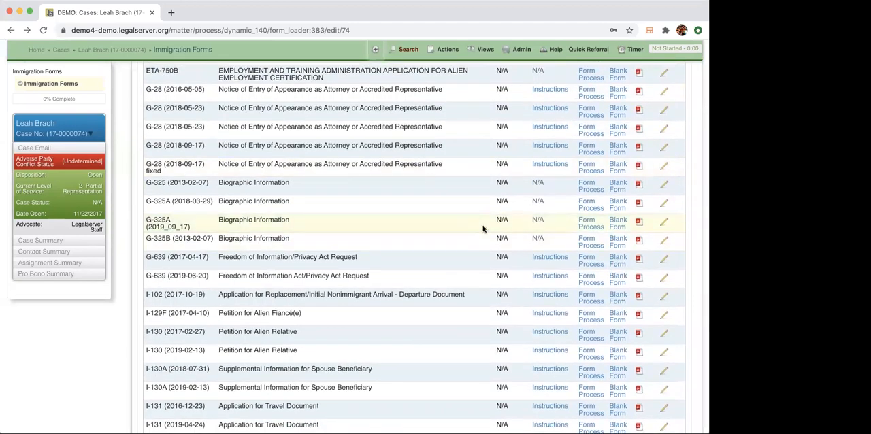
pyautogui.click(590, 228)
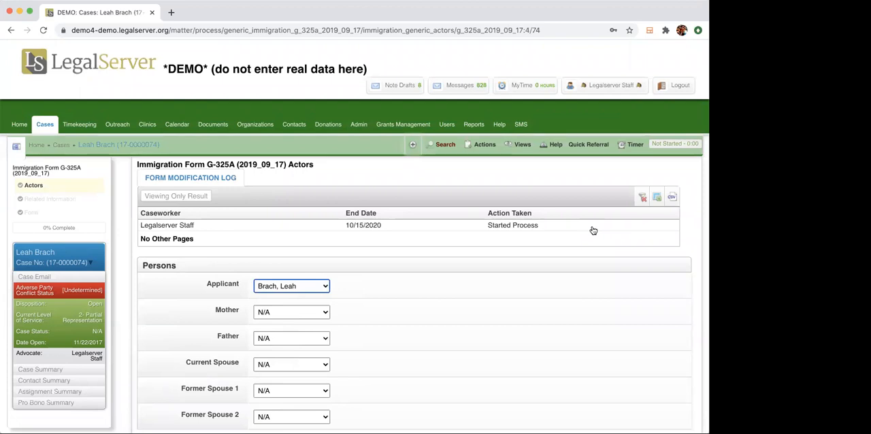
# Assign the client's recorded mother, father and spouse to the form's Mother, Father and Current Spouse roles.
pyautogui.scroll(-2, 483, 279)
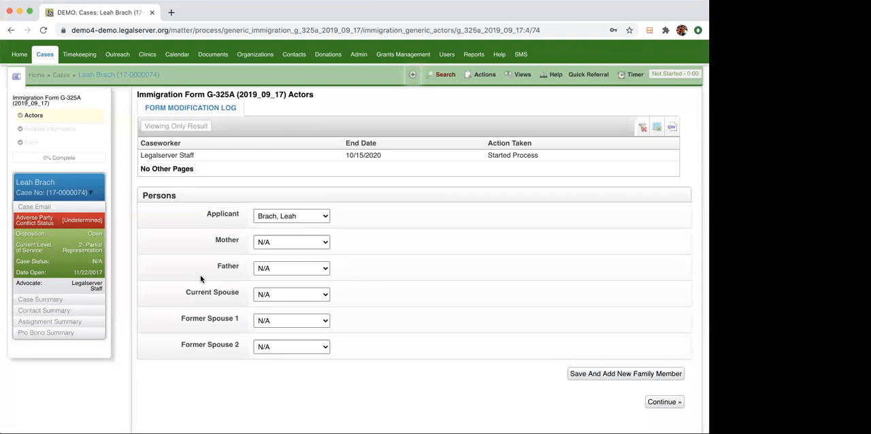
pyautogui.click(323, 246)
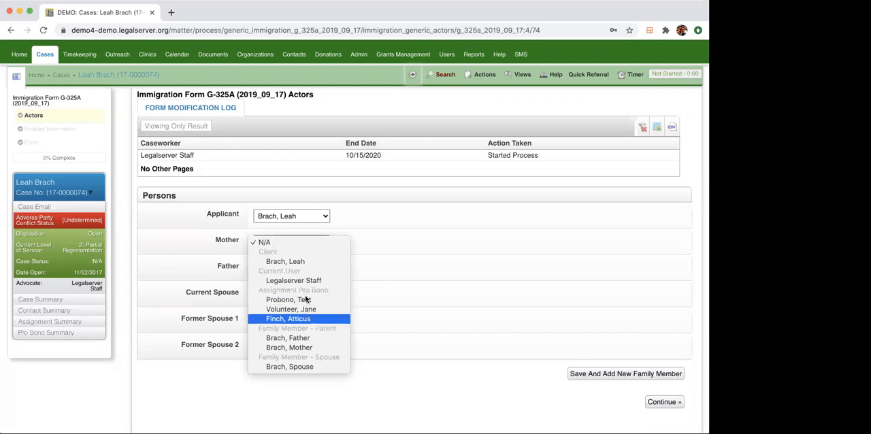
pyautogui.click(317, 348)
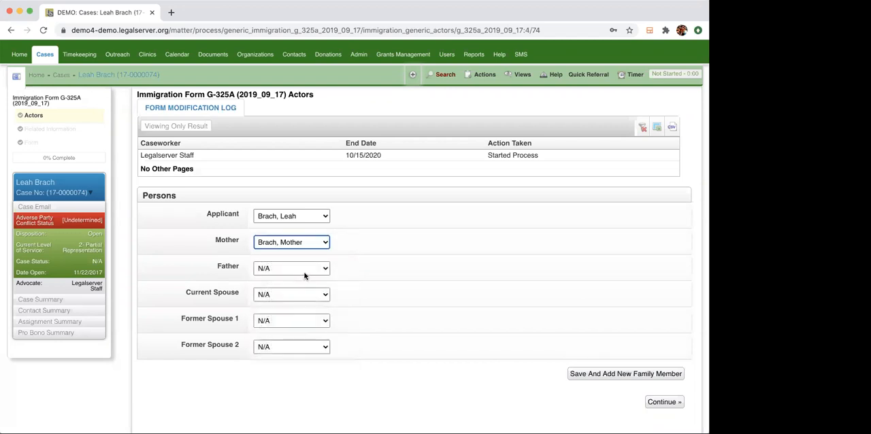
pyautogui.click(306, 269)
pyautogui.click(301, 364)
pyautogui.click(302, 295)
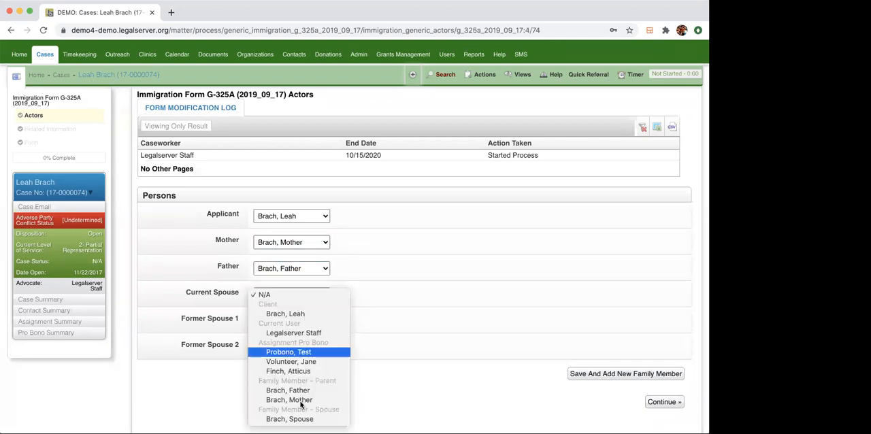
pyautogui.click(443, 291)
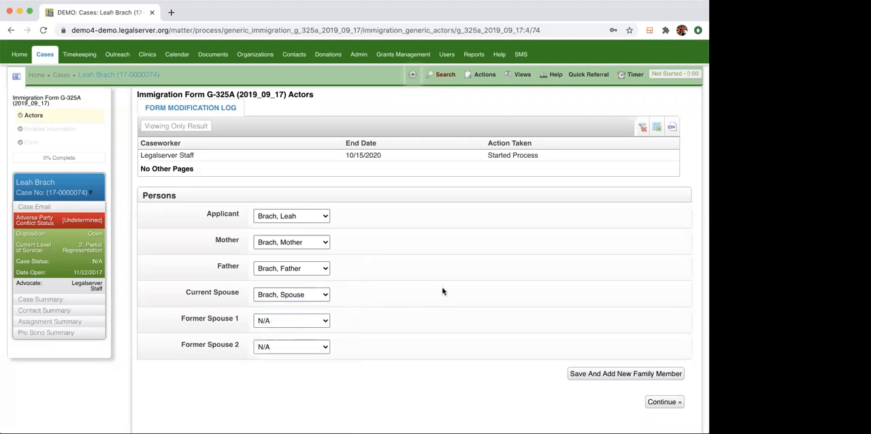
# Save the assigned persons and open the entry fields for a new family member.
pyautogui.scroll(-1, 442, 291)
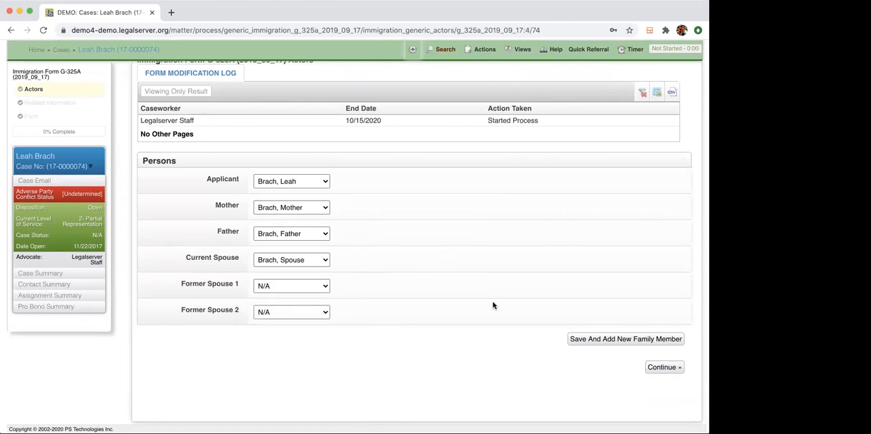
pyautogui.click(628, 340)
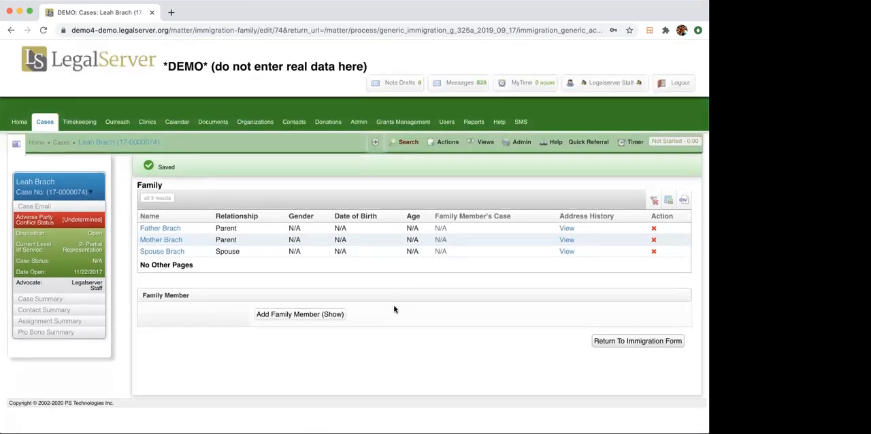
pyautogui.click(308, 320)
# Add and save a family member with first name Ex, last name Spouse and the relationship Spouse.
pyautogui.scroll(-3, 408, 298)
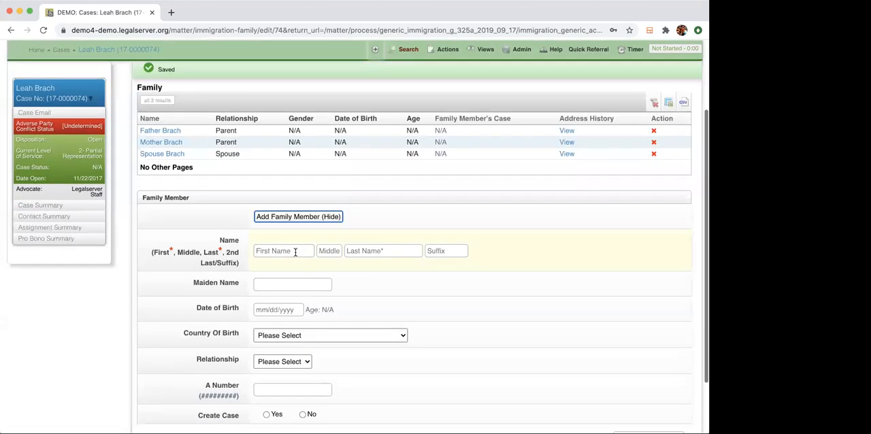
pyautogui.click(297, 251)
pyautogui.write('Ex')
pyautogui.press('Tab')
pyautogui.press('Tab')
pyautogui.write('Spouse')
pyautogui.press('Tab')
pyautogui.scroll(-2, 349, 308)
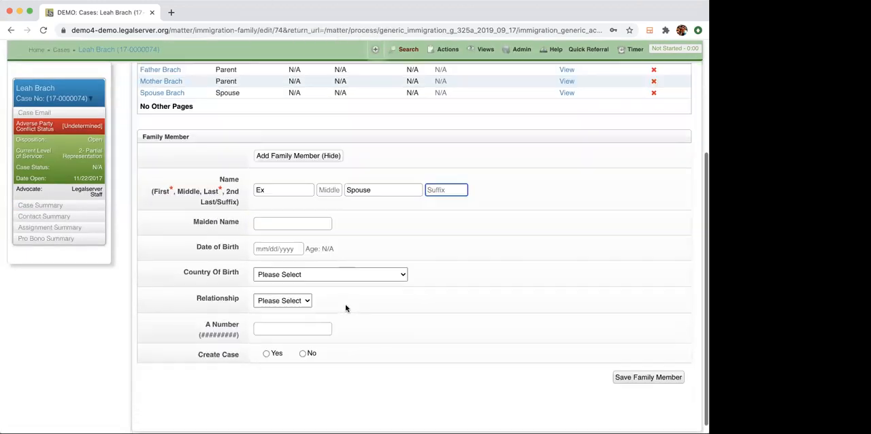
pyautogui.click(294, 293)
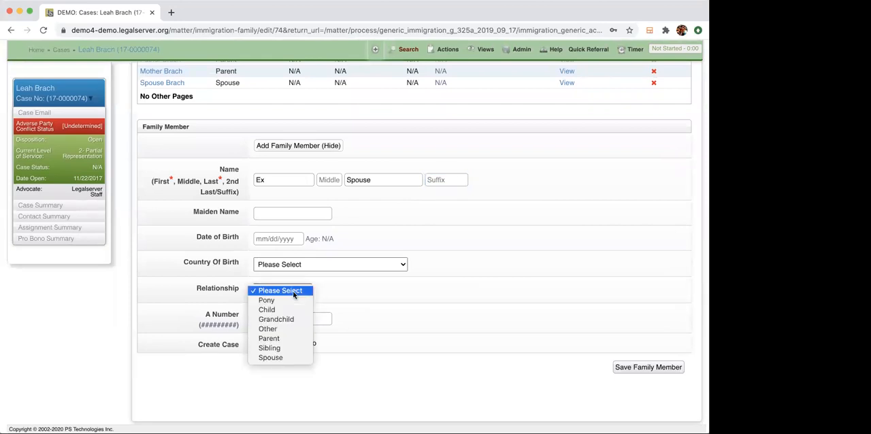
pyautogui.click(283, 357)
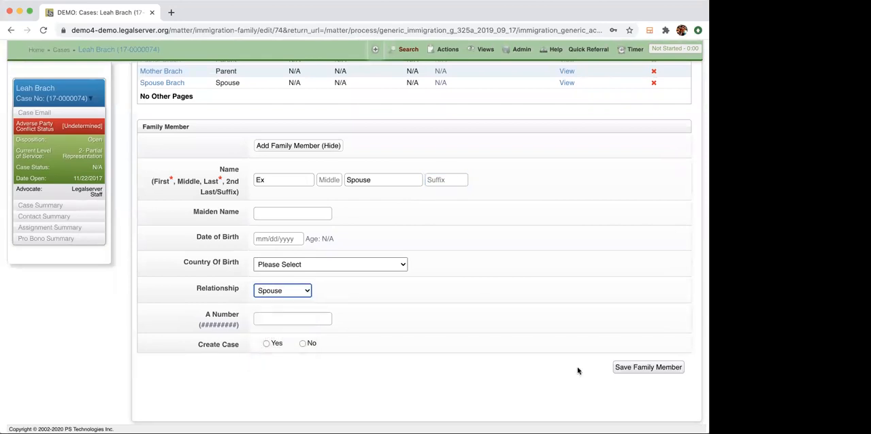
pyautogui.click(646, 369)
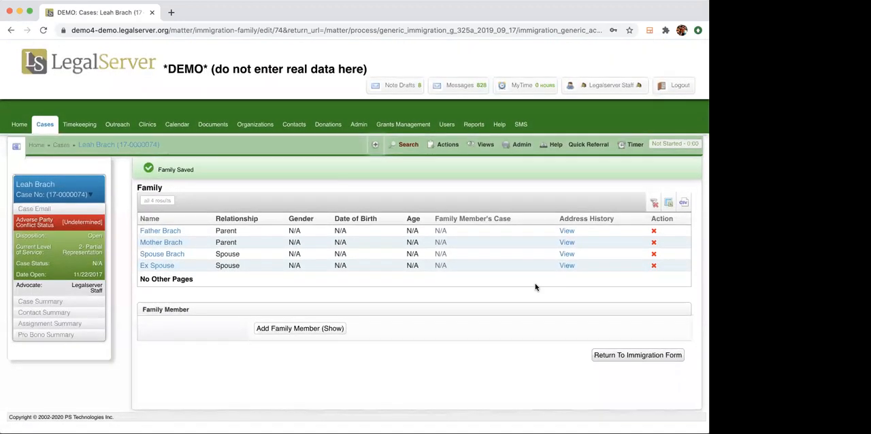
# Return to the immigration form, set Former Spouse 1 to the newly added ex-spouse, and continue to the Related Information page.
pyautogui.click(643, 355)
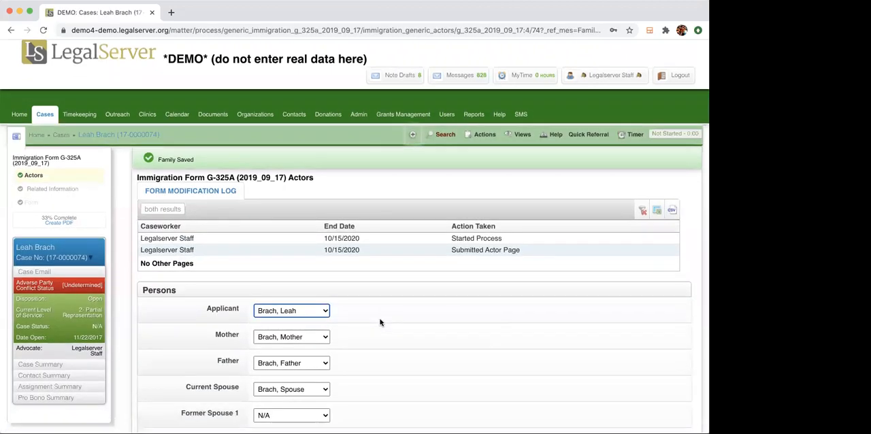
pyautogui.scroll(-3, 380, 323)
pyautogui.click(322, 289)
pyautogui.press('Down')
pyautogui.press('Return')
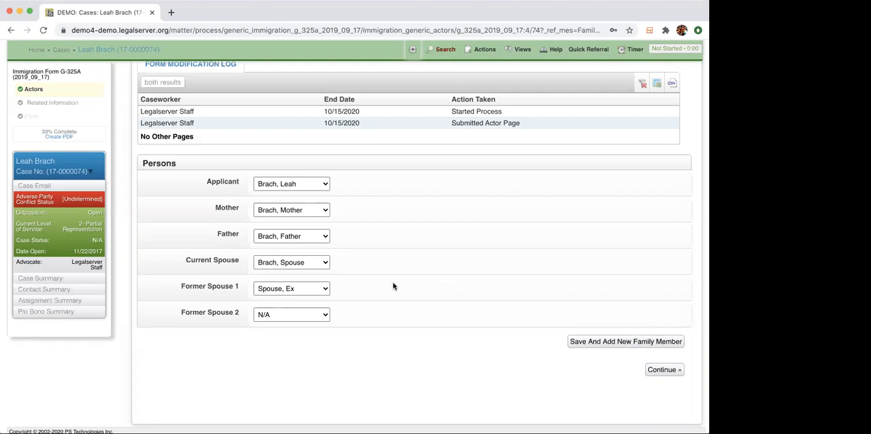
pyautogui.click(663, 370)
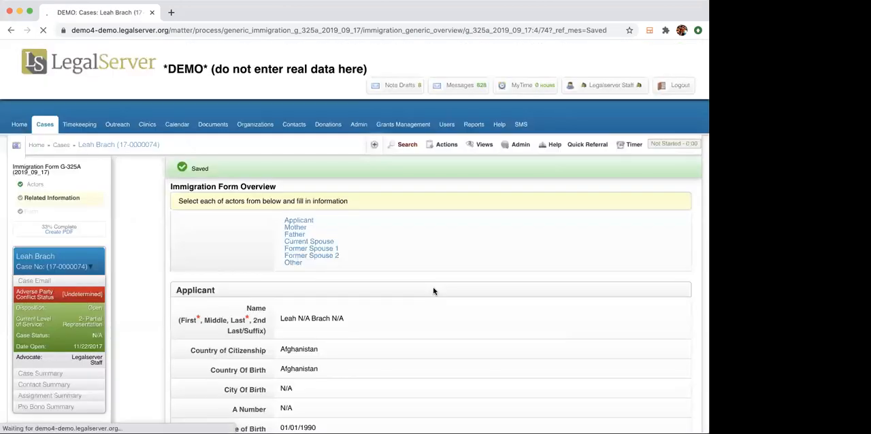
pyautogui.scroll(-3, 433, 291)
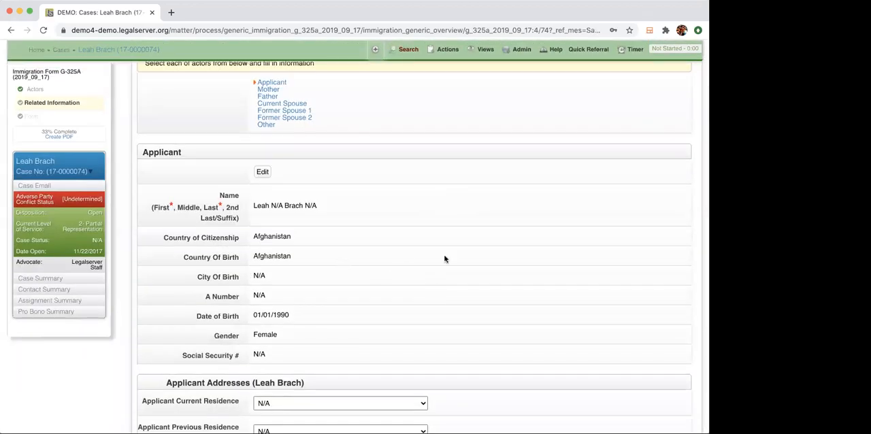
# Open the applicant's details for editing and fill in the A Number.
pyautogui.scroll(-2, 444, 259)
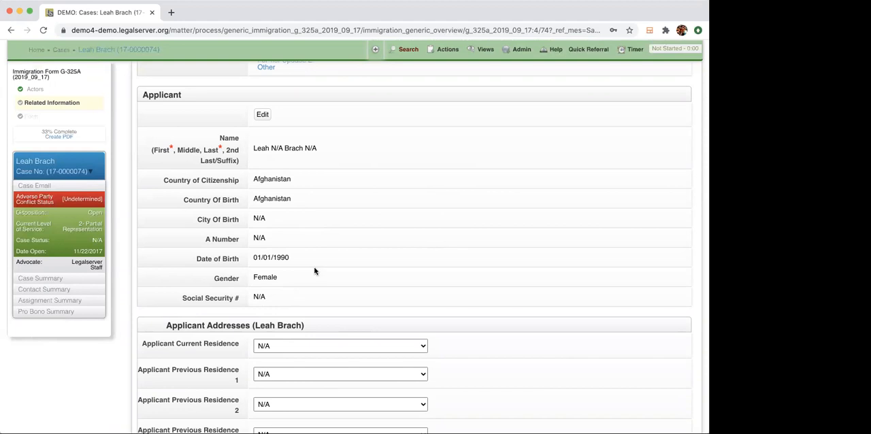
pyautogui.click(264, 116)
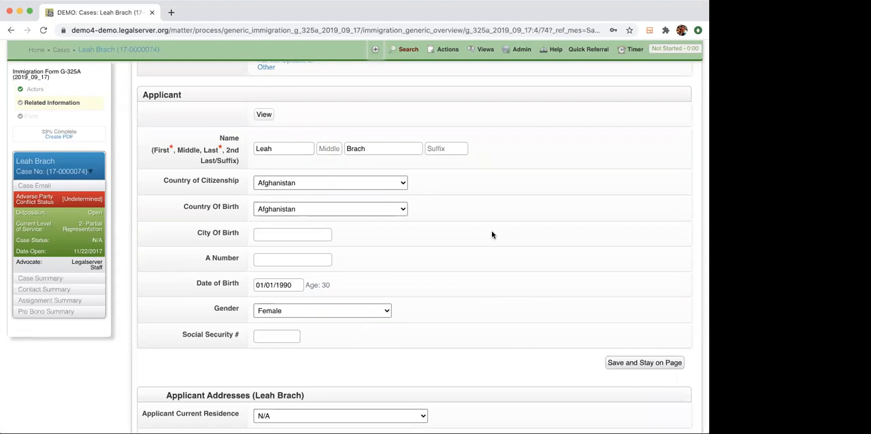
pyautogui.click(313, 259)
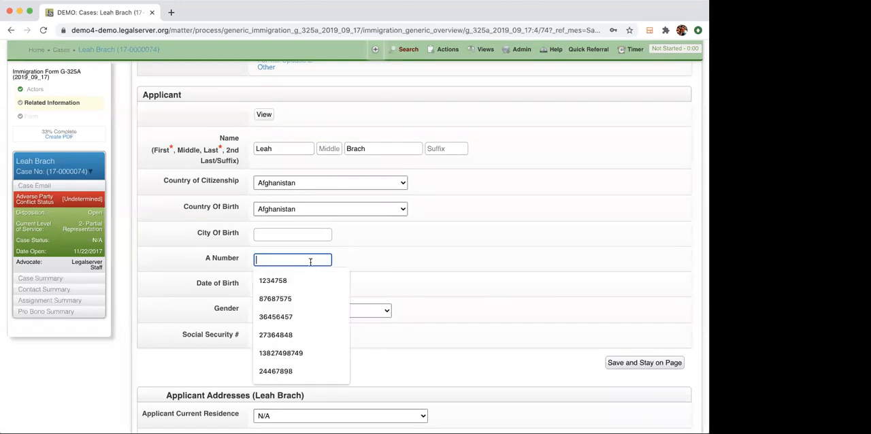
pyautogui.click(324, 280)
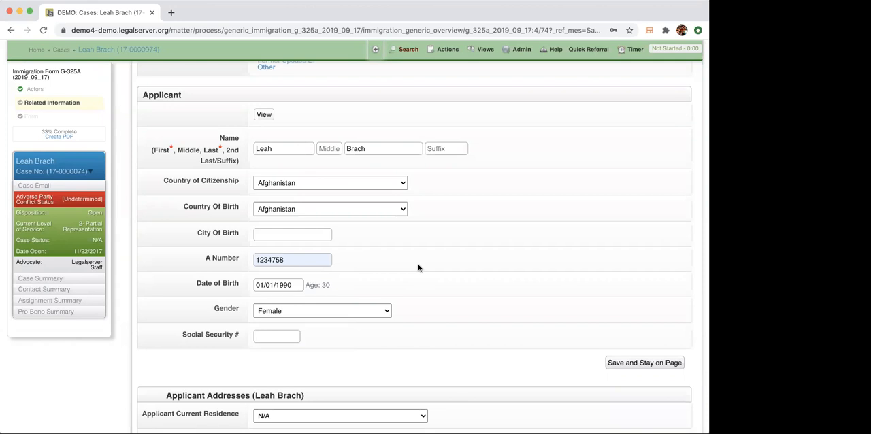
# Set the applicant's current residence to the recorded primary home address.
pyautogui.scroll(-3, 419, 267)
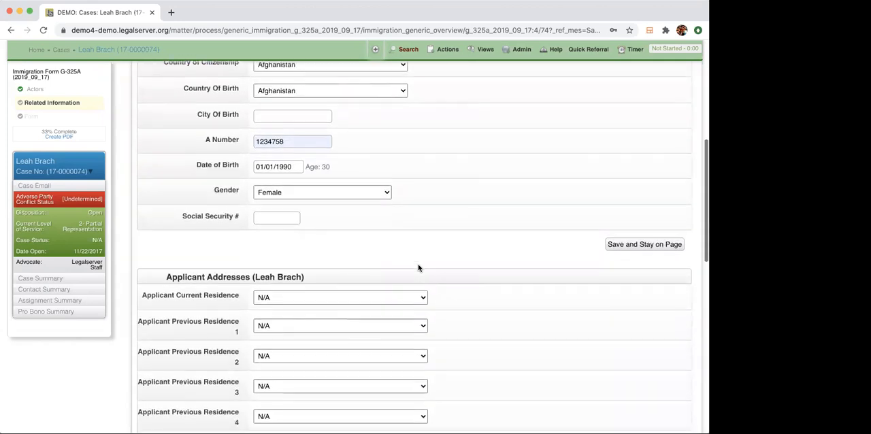
pyautogui.scroll(-5, 418, 268)
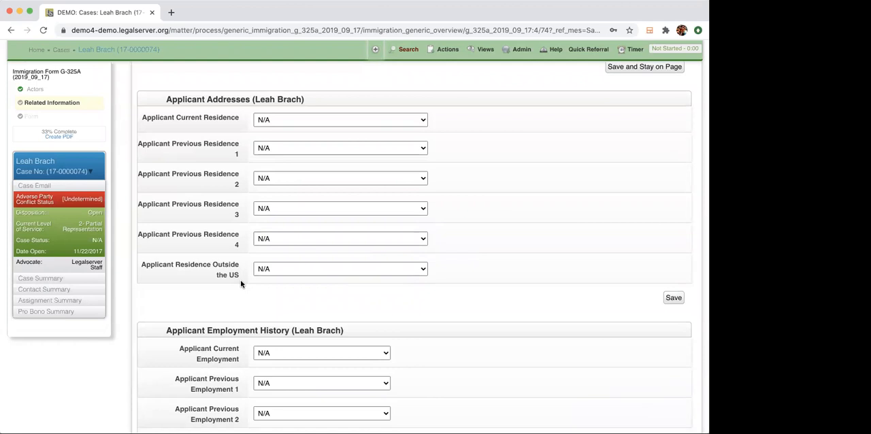
pyautogui.click(318, 118)
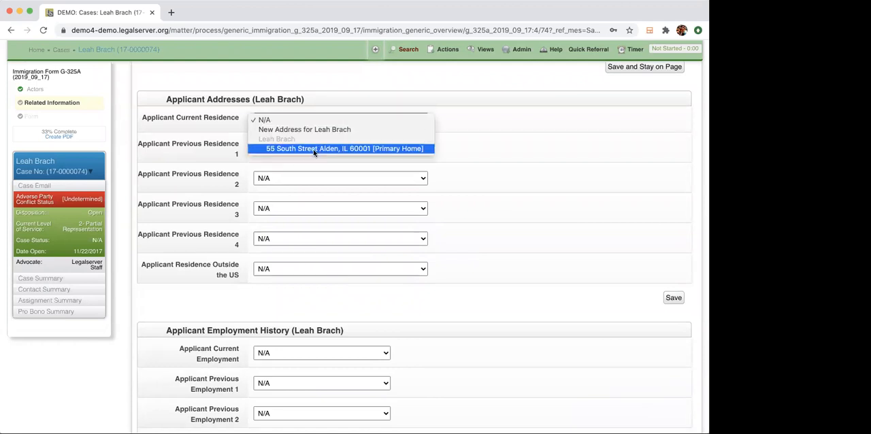
pyautogui.click(318, 148)
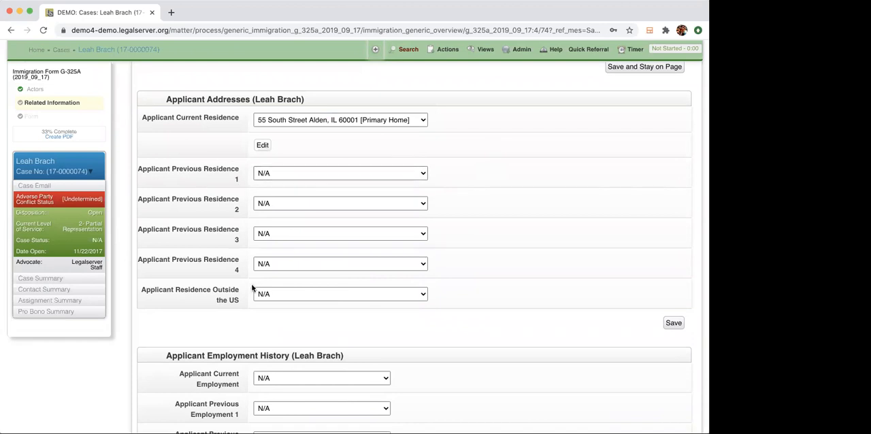
# Start a new address for Applicant Previous Residence 1 and enter its zip code.
pyautogui.click(355, 177)
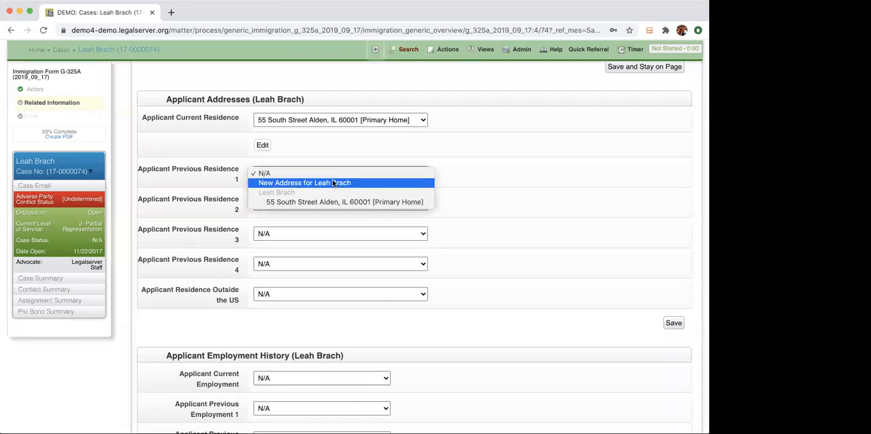
pyautogui.click(332, 183)
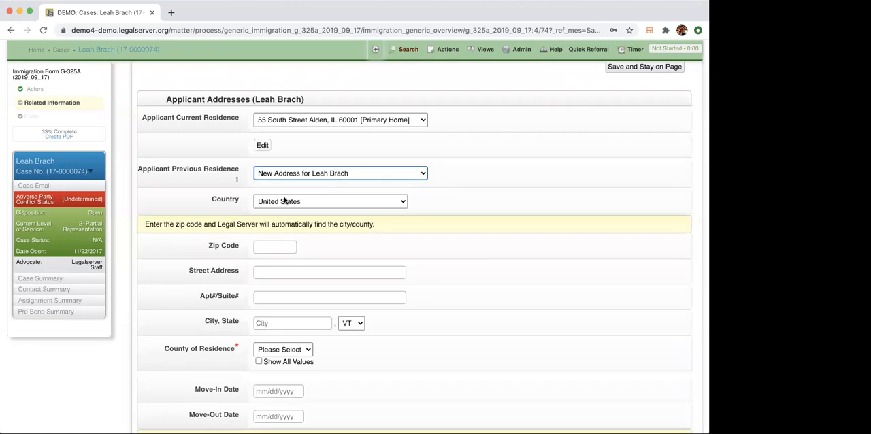
pyautogui.click(272, 247)
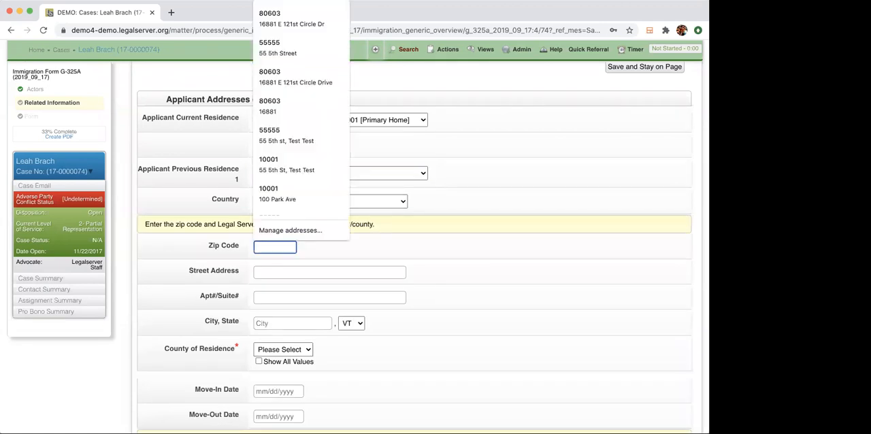
pyautogui.write('55555')
# Enter the street address for the applicant's first previous residence.
pyautogui.click(287, 274)
pyautogui.write('55 th S')
pyautogui.press('BackSpace')
pyautogui.press('BackSpace')
pyautogui.press('BackSpace')
pyautogui.press('BackSpace')
pyautogui.press('BackSpace')
pyautogui.write('th')
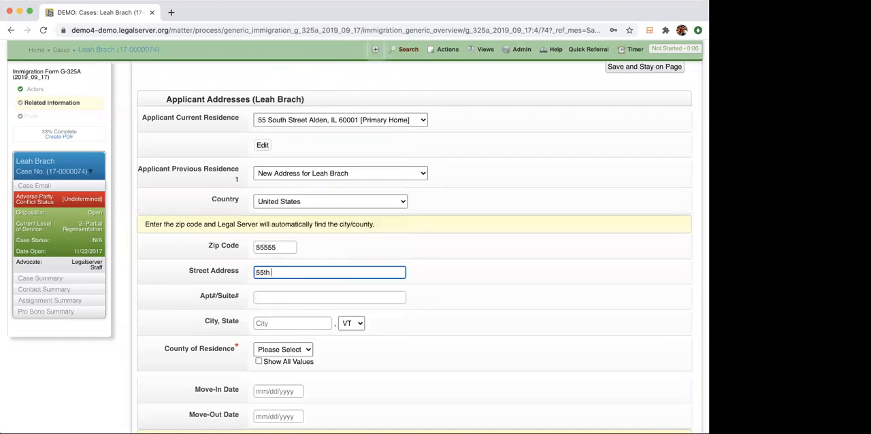
pyautogui.press('BackSpace')
pyautogui.press('BackSpace')
pyautogui.press('BackSpace')
pyautogui.press('BackSpace')
pyautogui.write('5 5th Street')
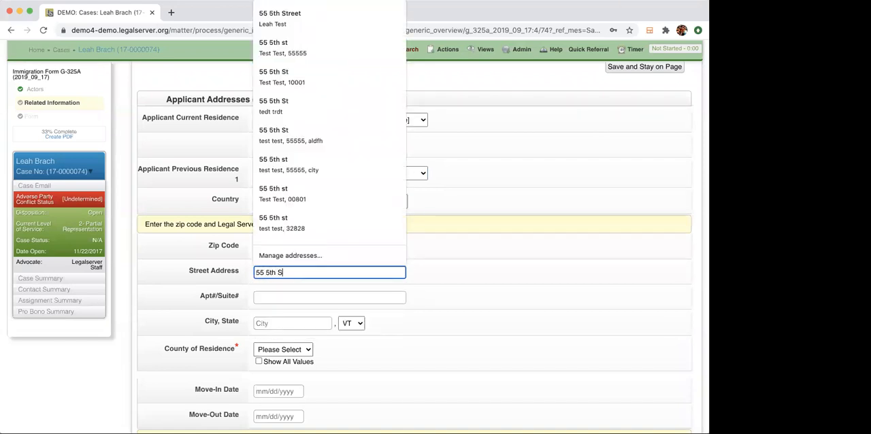
pyautogui.press('Tab')
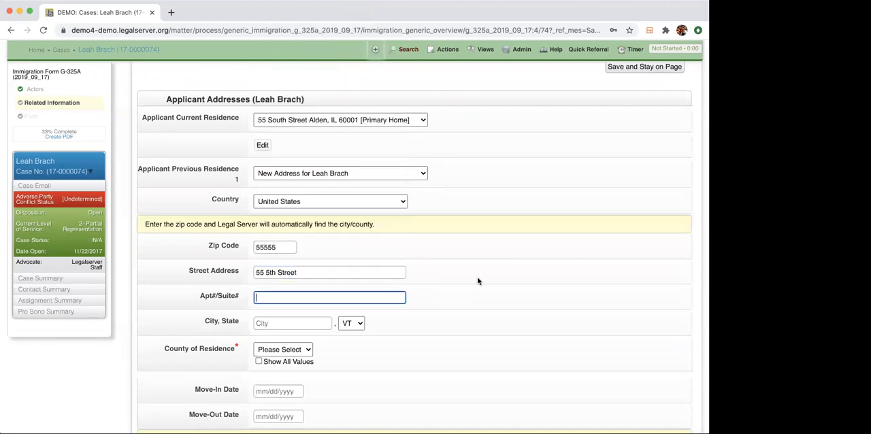
# Set the previous residence's County of Residence to Cook (testing).
pyautogui.scroll(-2, 478, 281)
pyautogui.click(291, 286)
pyautogui.click(289, 296)
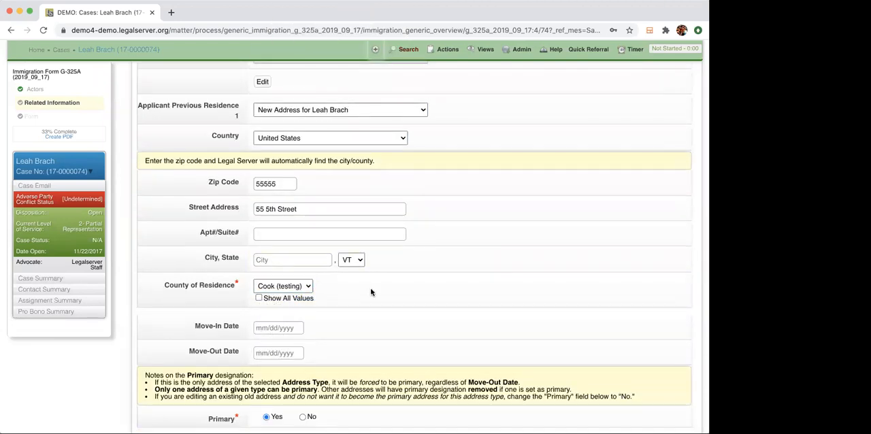
# Start a new employment entry as the applicant's current employment.
pyautogui.scroll(-3, 371, 292)
pyautogui.scroll(-4, 371, 292)
pyautogui.scroll(-2, 371, 292)
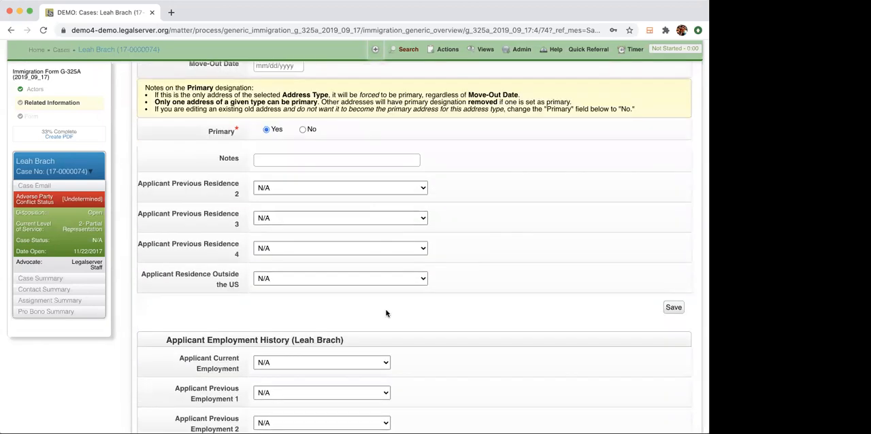
pyautogui.scroll(-4, 386, 313)
pyautogui.scroll(-2, 385, 311)
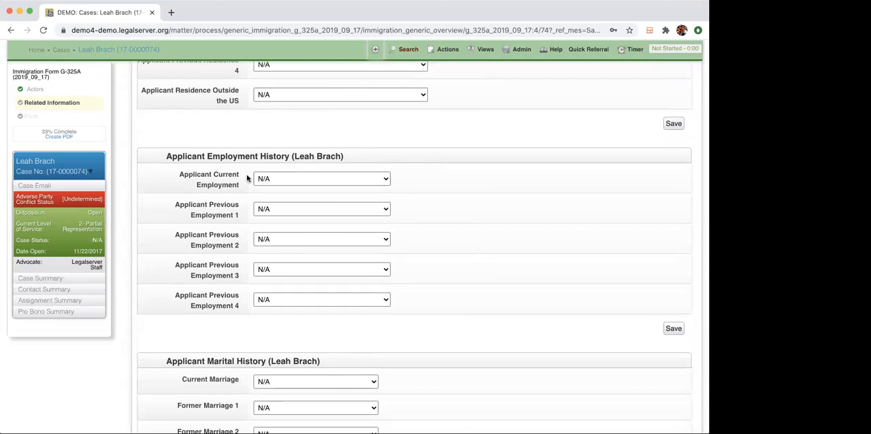
pyautogui.click(299, 177)
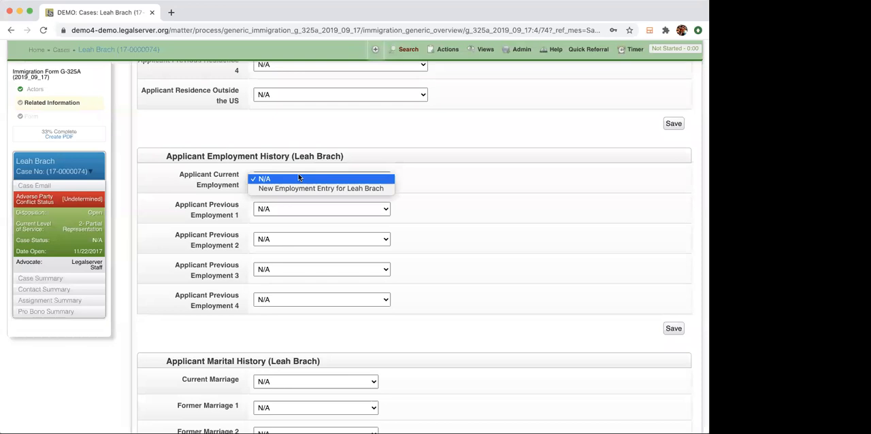
pyautogui.click(301, 189)
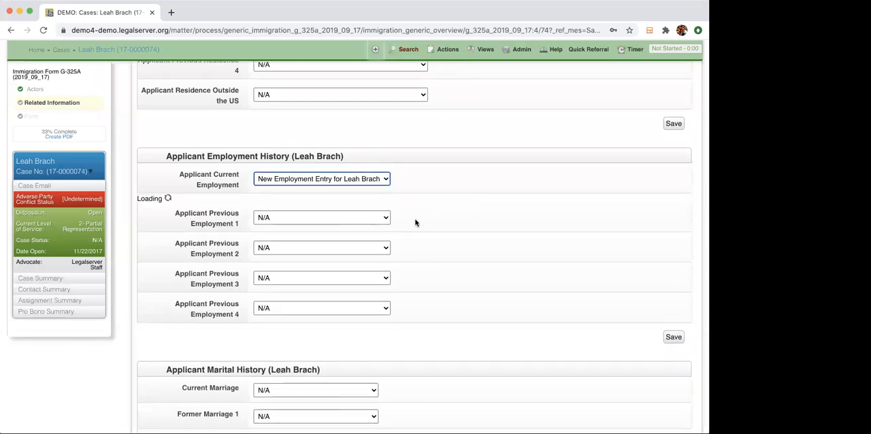
# Fill in the employer name and set the job title to WORKER BEE in the current employment entry.
pyautogui.scroll(-3, 494, 210)
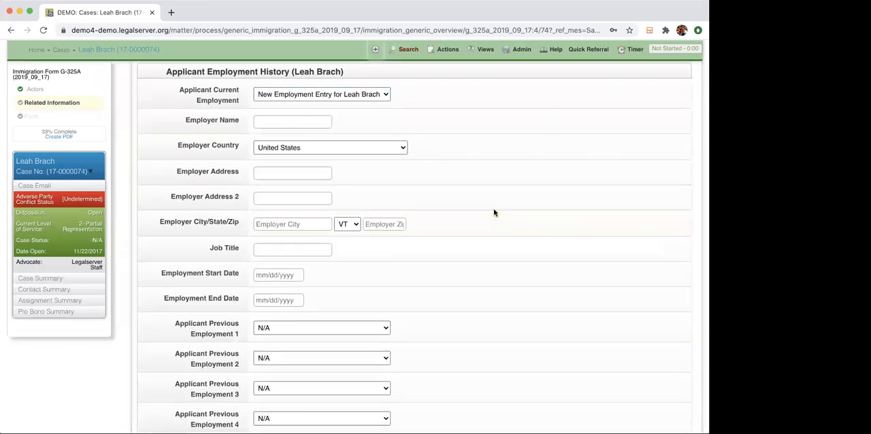
pyautogui.click(282, 120)
pyautogui.click(288, 136)
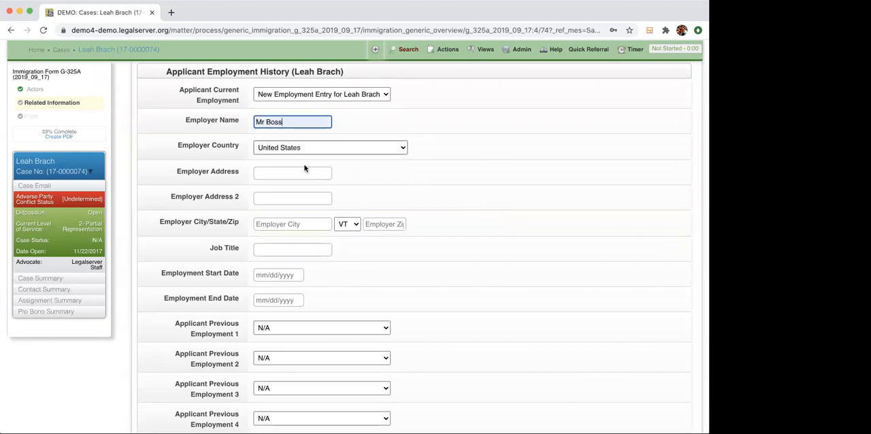
pyautogui.click(296, 173)
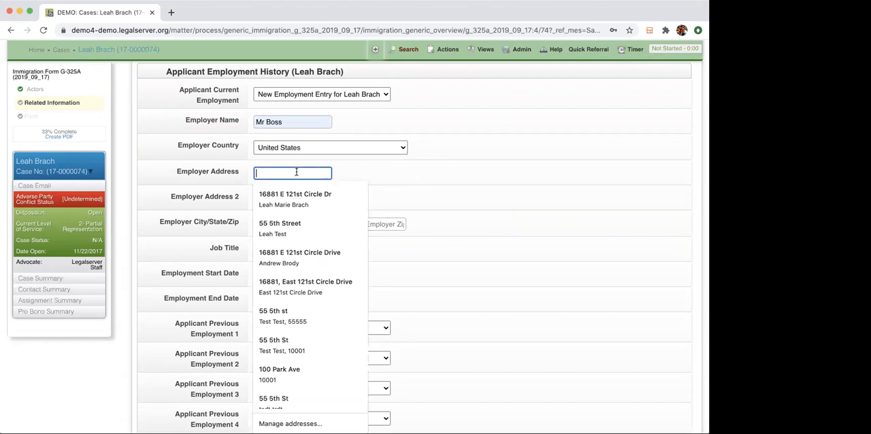
pyautogui.click(323, 210)
pyautogui.click(281, 250)
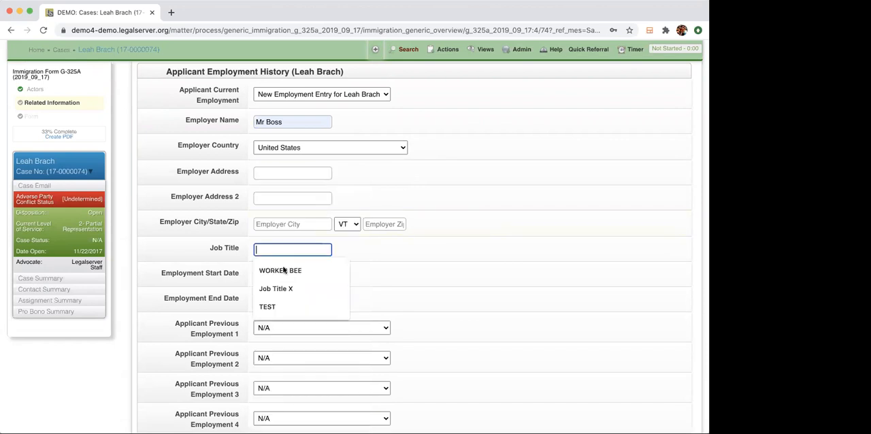
pyautogui.click(284, 270)
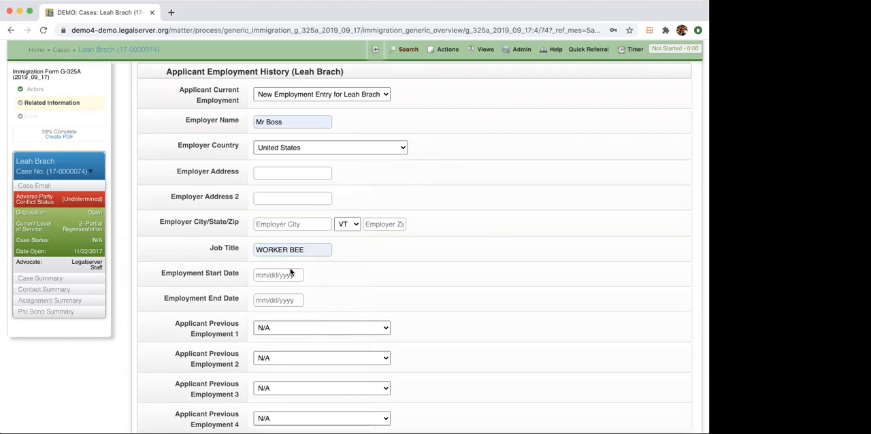
# Set the applicant's Former Marriage 1 to the 01/01/2006 - 01/01/2008 Divorced record and advance to the next actor.
pyautogui.scroll(-8, 365, 260)
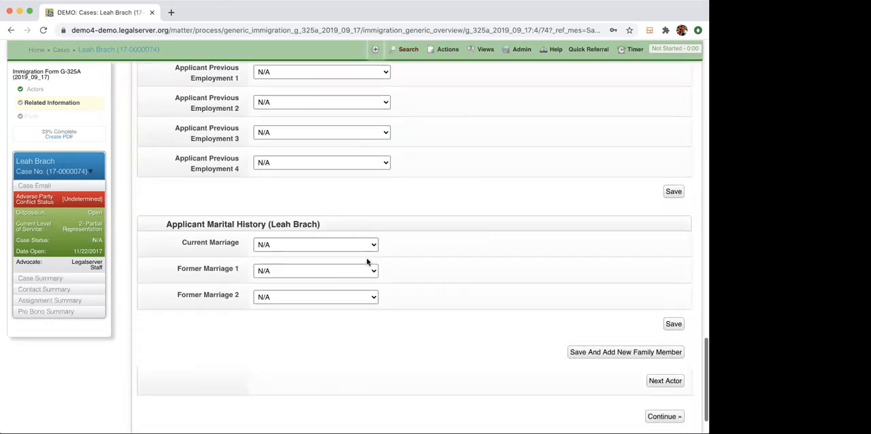
pyautogui.scroll(-1, 366, 261)
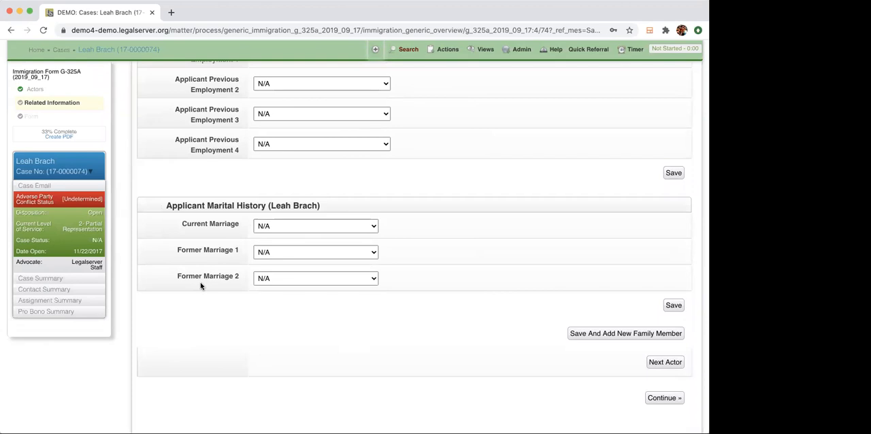
pyautogui.click(286, 228)
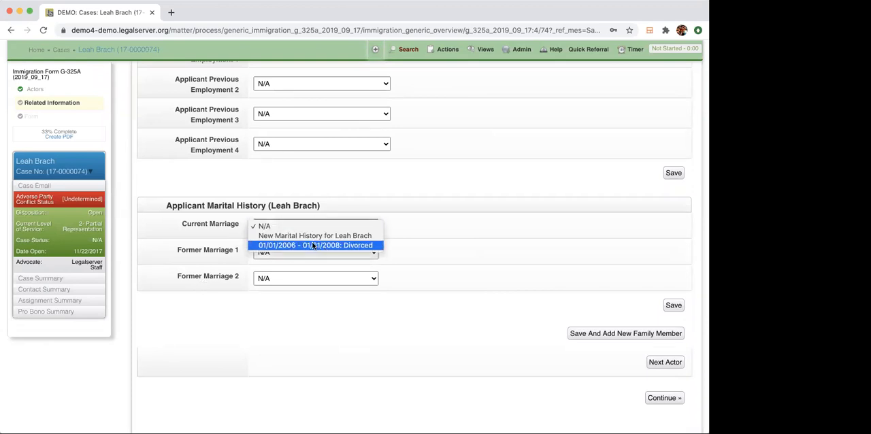
pyautogui.click(318, 205)
pyautogui.click(317, 253)
pyautogui.click(320, 271)
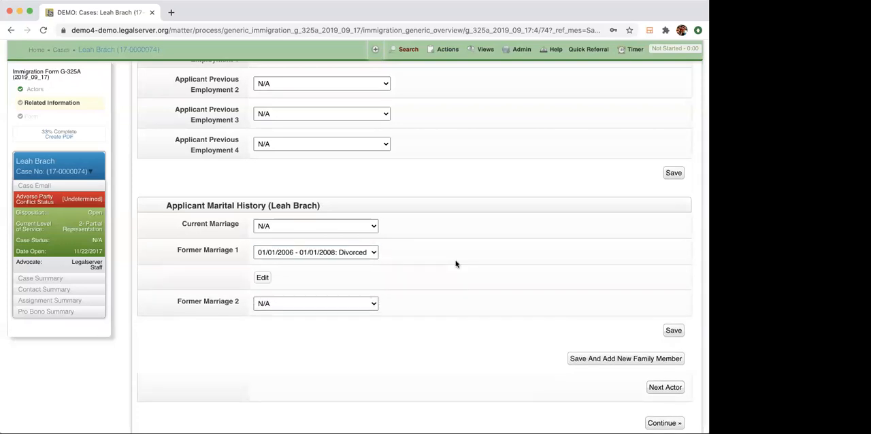
pyautogui.scroll(-2, 456, 264)
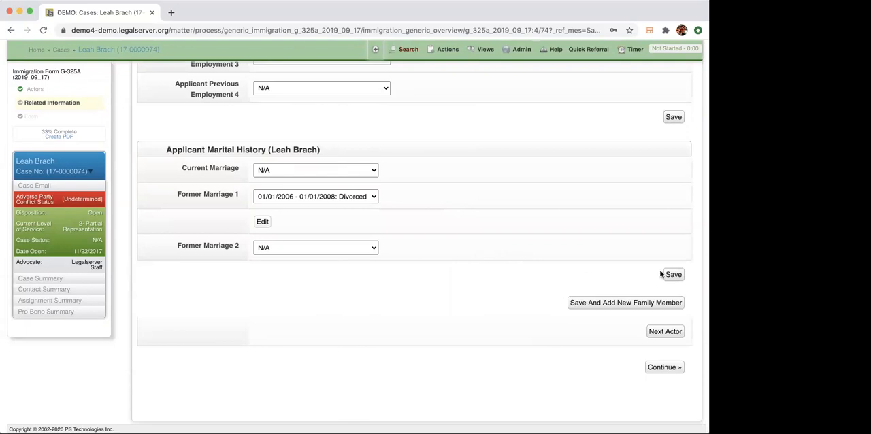
pyautogui.click(665, 332)
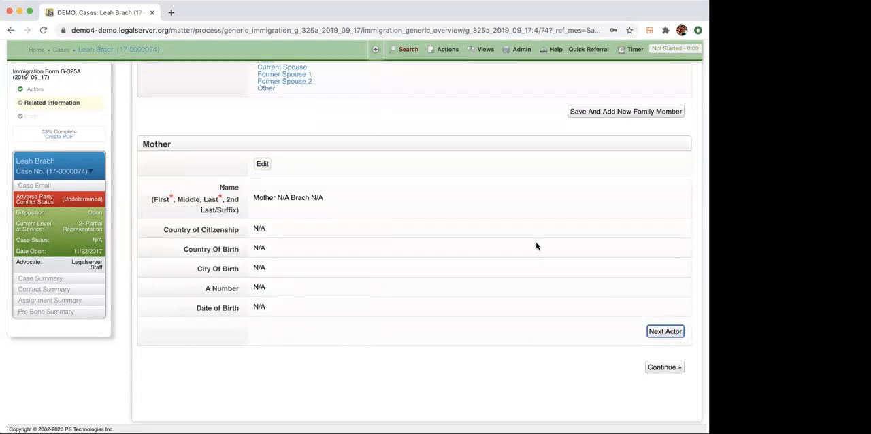
# Edit the mother's details, setting Country of Citizenship and Country Of Birth to Åland Islands, and advance to the next actor.
pyautogui.scroll(-3, 537, 246)
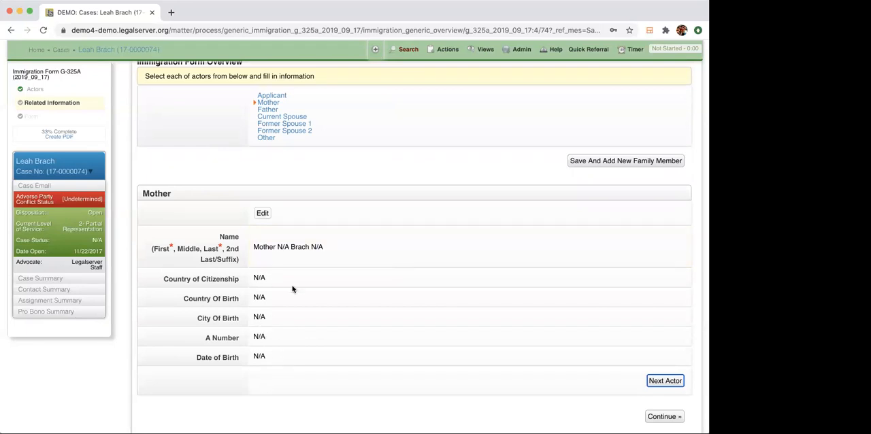
pyautogui.click(263, 213)
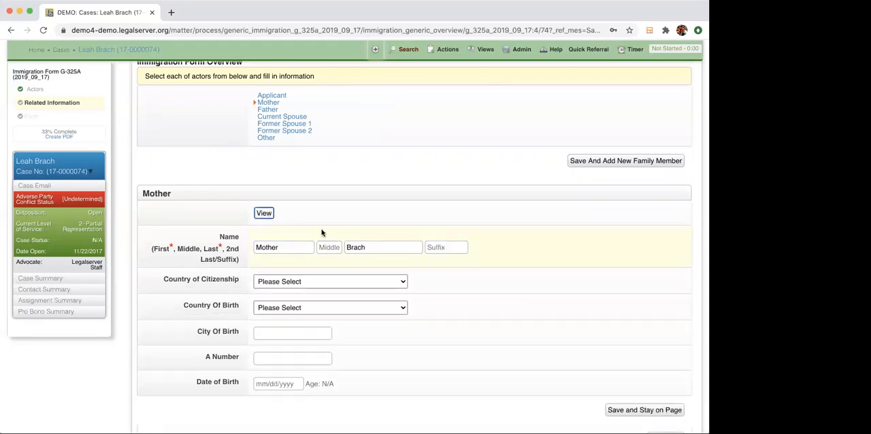
pyautogui.scroll(-3, 340, 233)
pyautogui.click(346, 202)
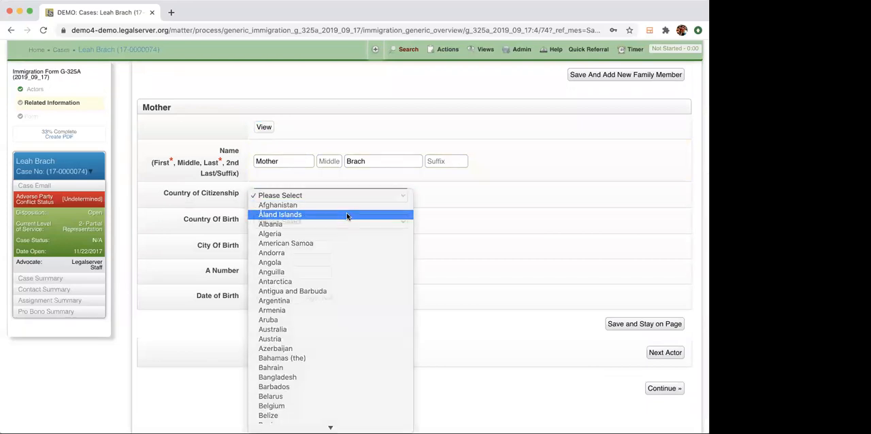
pyautogui.click(347, 214)
pyautogui.click(343, 223)
pyautogui.click(342, 240)
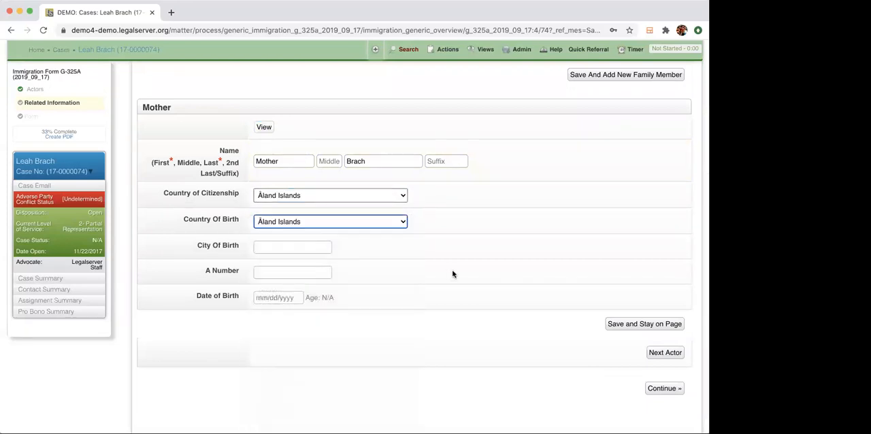
pyautogui.click(665, 352)
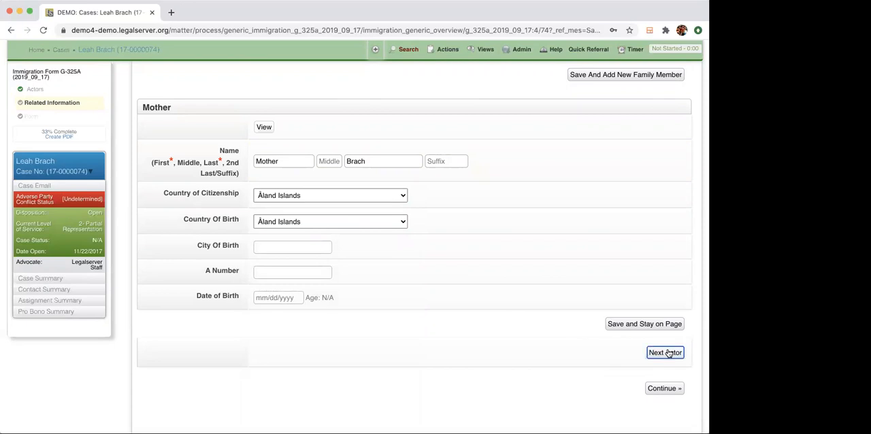
# Advance through the remaining family actors, including the current and former spouses, to the Other actor.
pyautogui.click(665, 352)
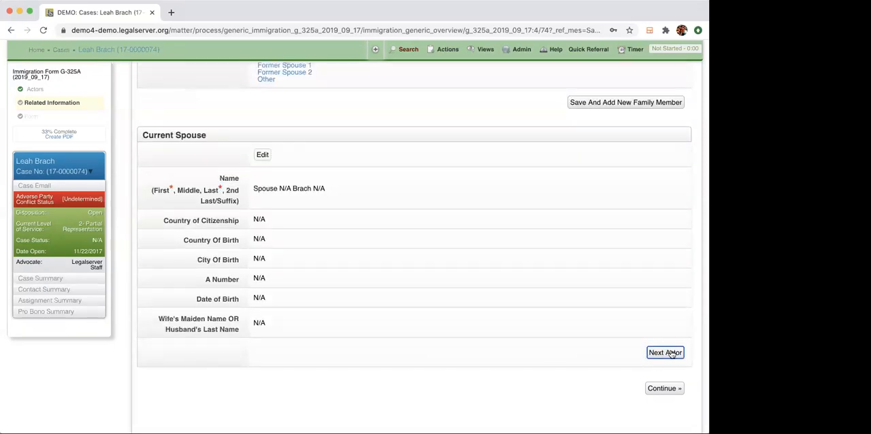
pyautogui.click(665, 352)
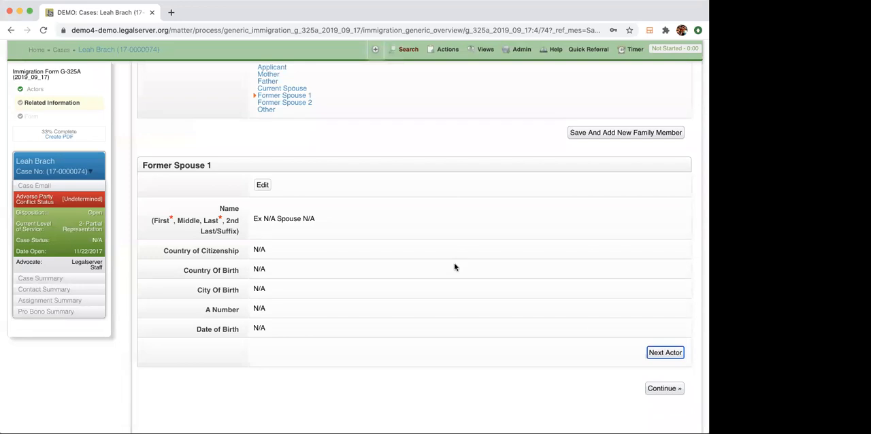
pyautogui.click(665, 352)
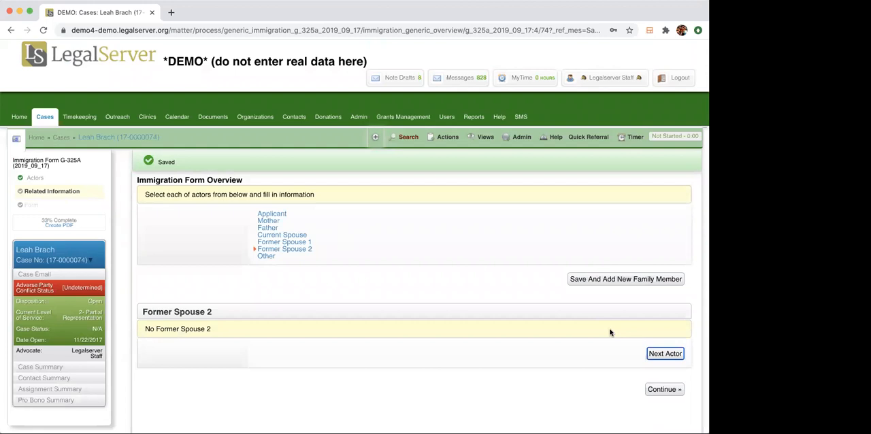
pyautogui.click(665, 353)
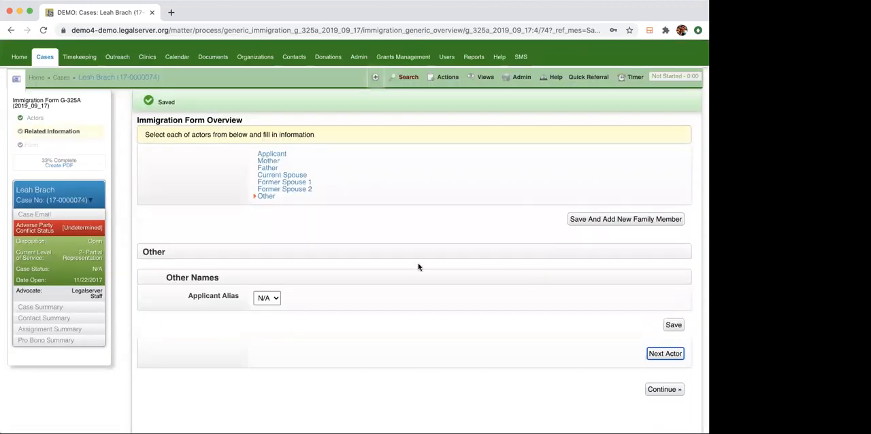
# Keep Applicant Alias at N/A under Other Names and continue to the Form stage.
pyautogui.click(265, 298)
pyautogui.click(286, 311)
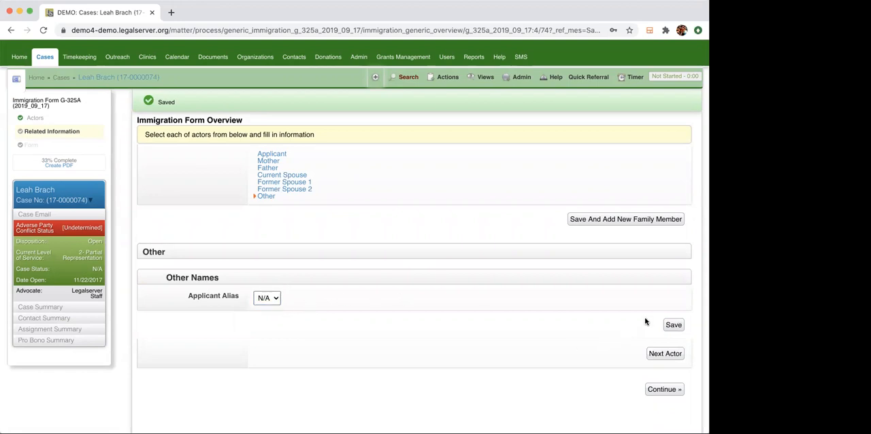
pyautogui.click(678, 394)
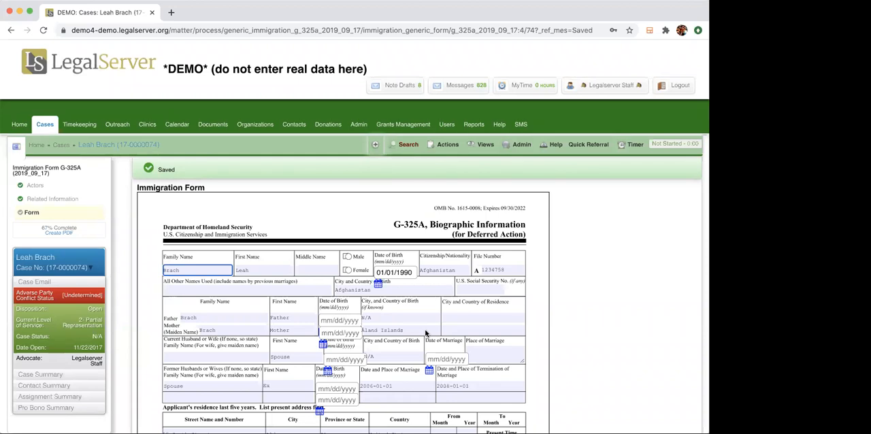
# Review the prefilled G-325A form, from the applicant's biographic fields through residences and employment to the signature area.
pyautogui.click(336, 222)
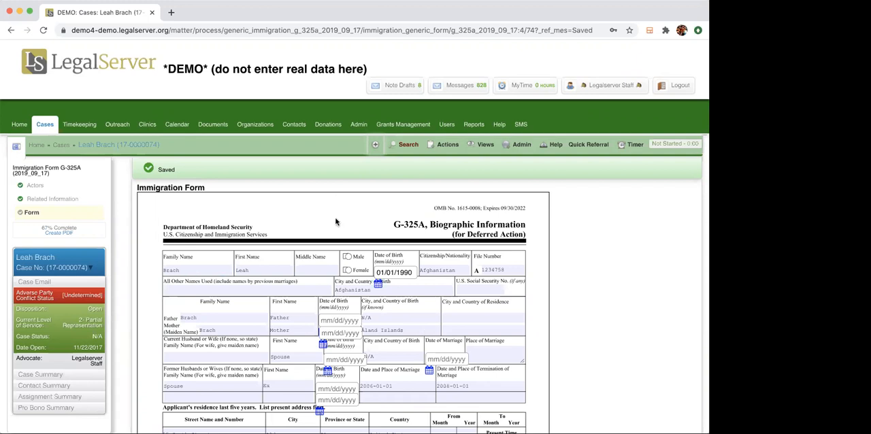
pyautogui.scroll(-3, 335, 222)
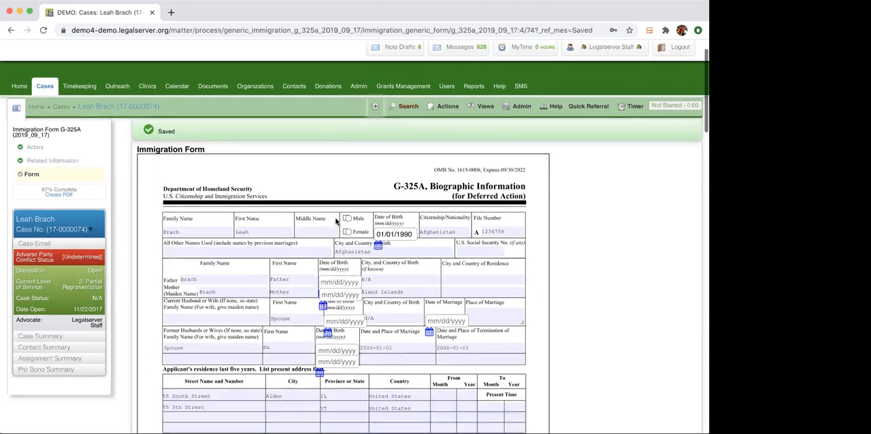
pyautogui.click(471, 208)
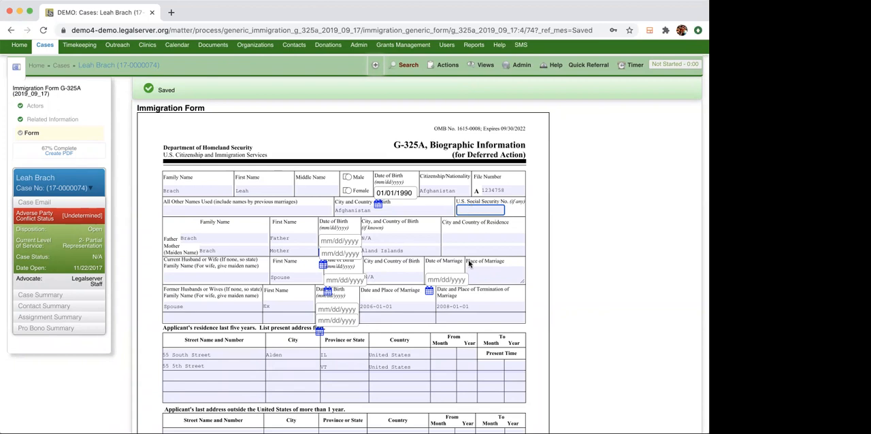
pyautogui.scroll(-2, 469, 264)
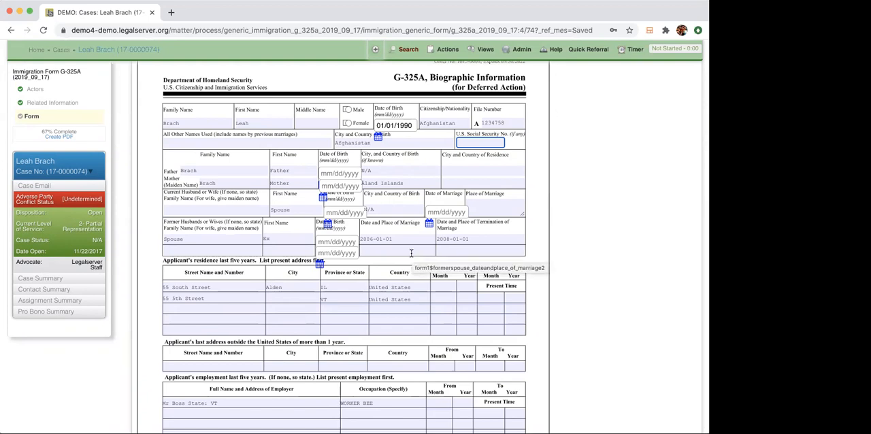
pyautogui.scroll(-5, 411, 253)
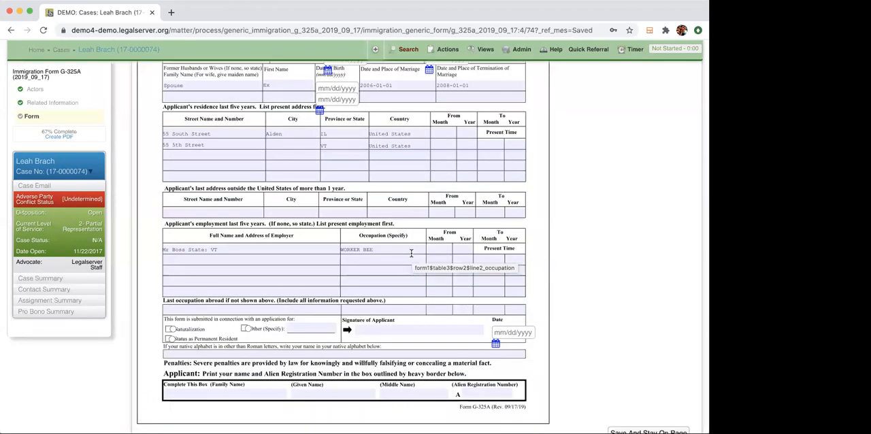
pyautogui.scroll(-9, 412, 253)
pyautogui.scroll(4, 412, 256)
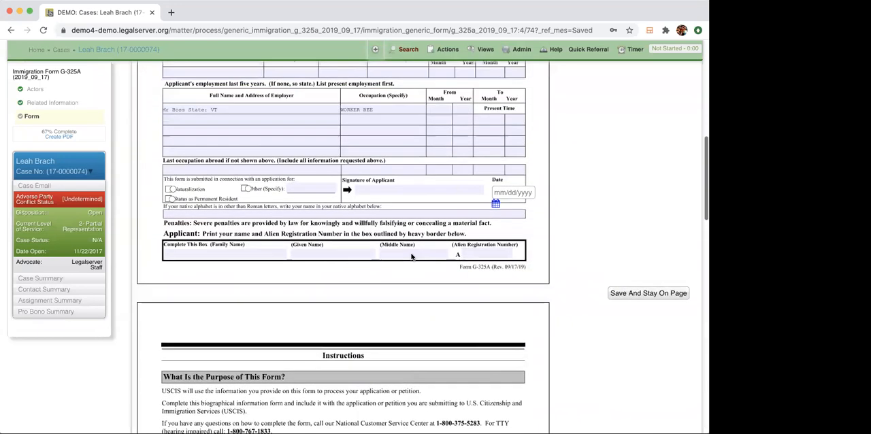
pyautogui.scroll(7, 411, 255)
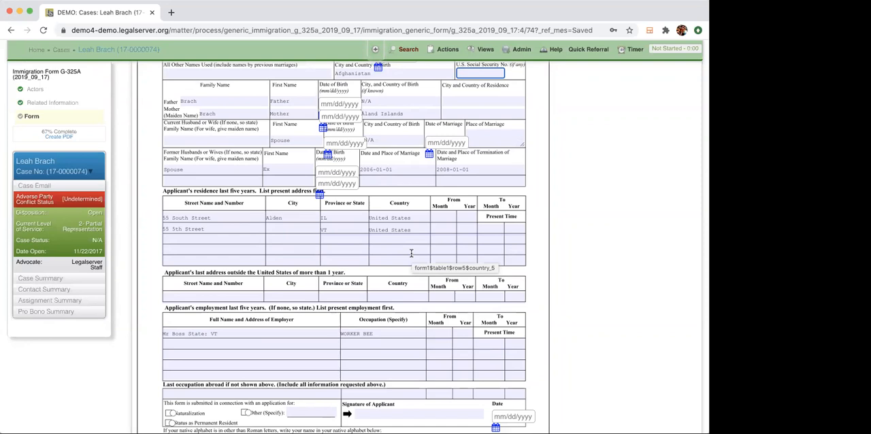
# Clear the street, state and country from the second row of the applicant's residences for the last five years.
pyautogui.click(243, 229)
pyautogui.moveTo(243, 229); pyautogui.dragTo(108, 232)
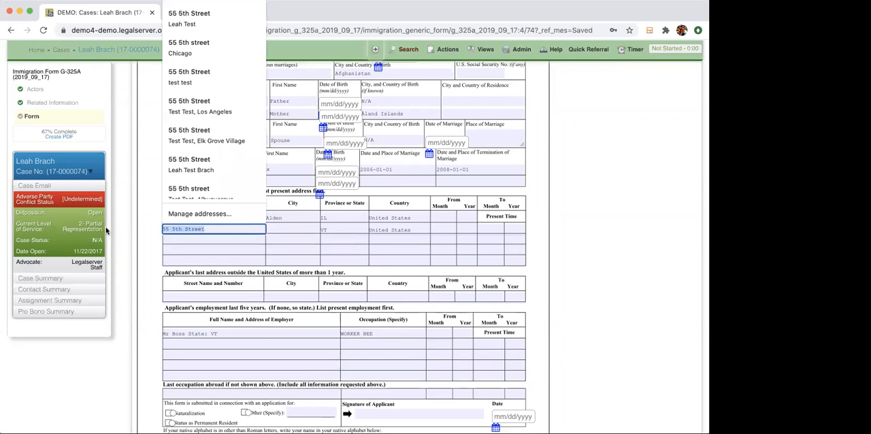
pyautogui.press('BackSpace')
pyautogui.click(343, 228)
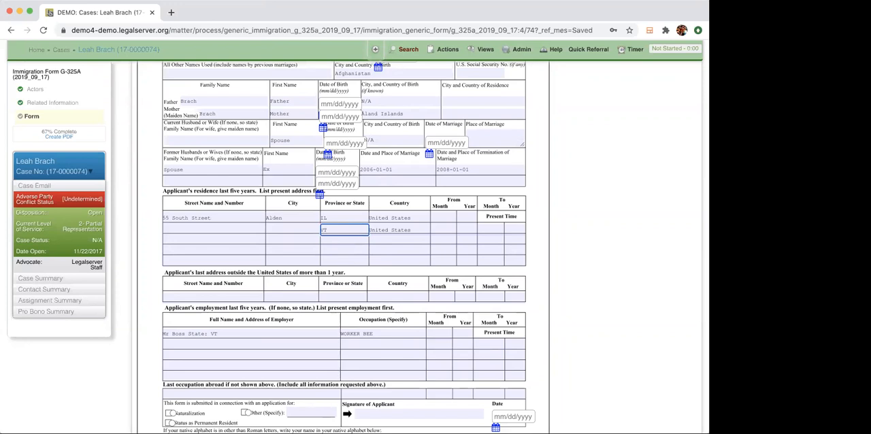
pyautogui.click(347, 230)
pyautogui.click(417, 230)
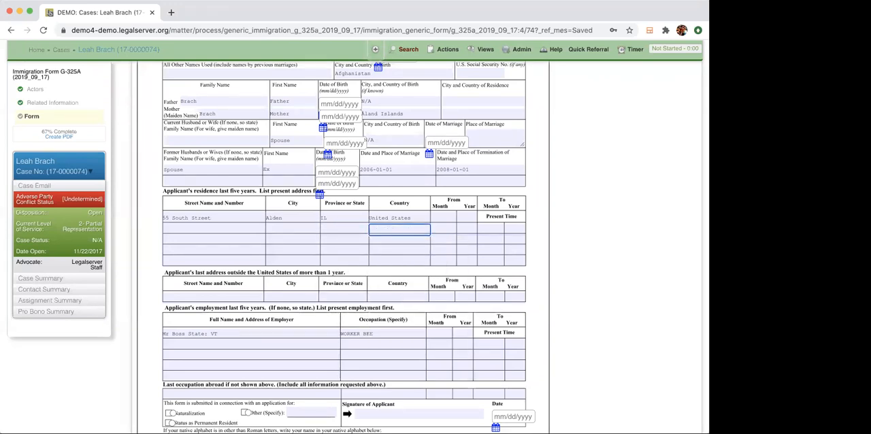
pyautogui.click(230, 228)
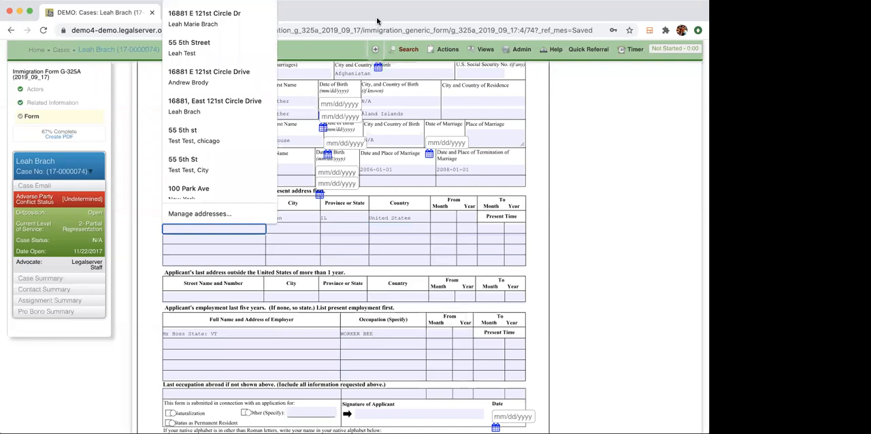
pyautogui.click(448, 242)
# Add an activity below the addendum with Activity set to Filed Immigration Form and Item set to G-28.
pyautogui.scroll(-15, 448, 242)
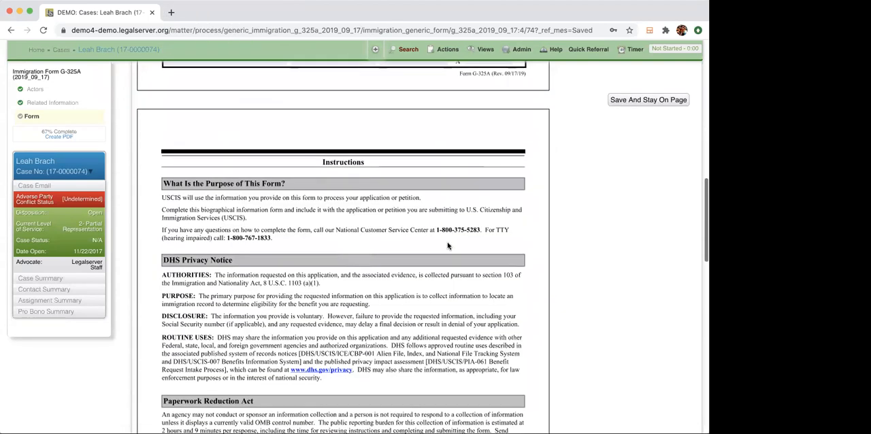
pyautogui.scroll(-3, 448, 246)
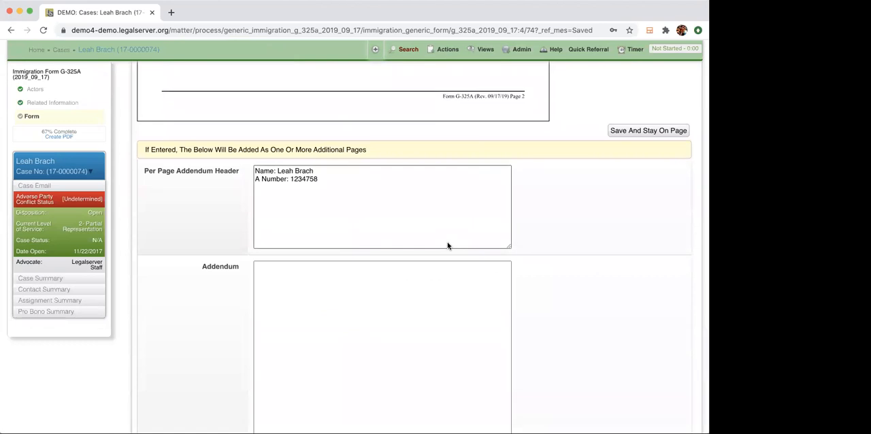
pyautogui.scroll(-1, 447, 245)
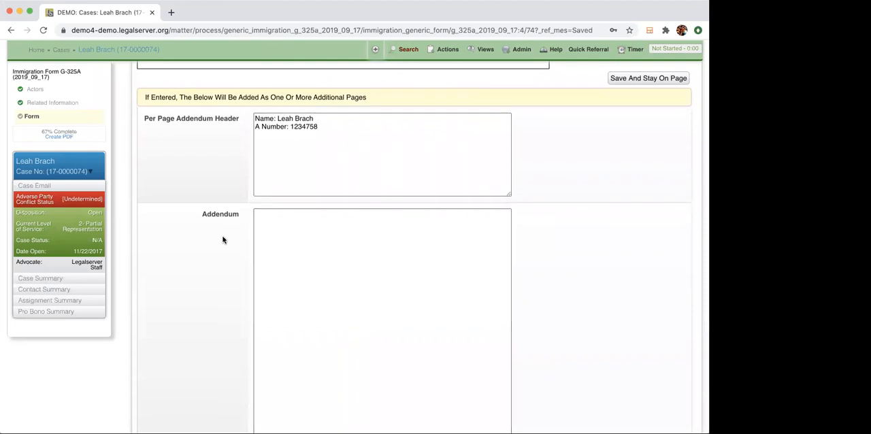
pyautogui.scroll(-4, 221, 245)
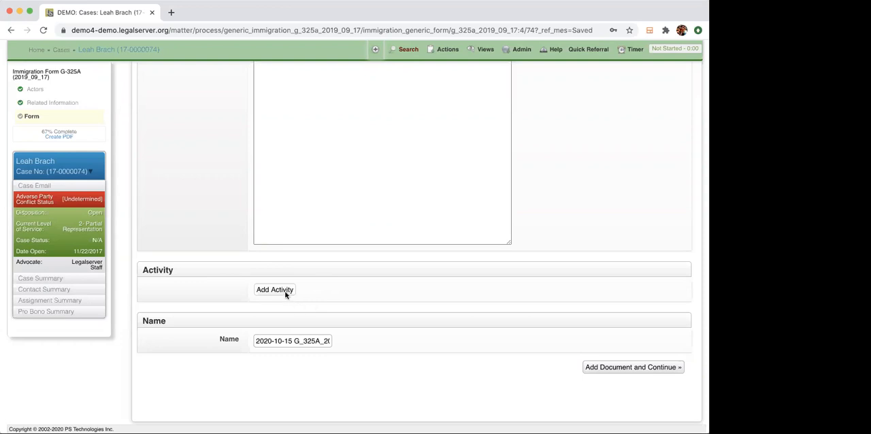
pyautogui.click(285, 291)
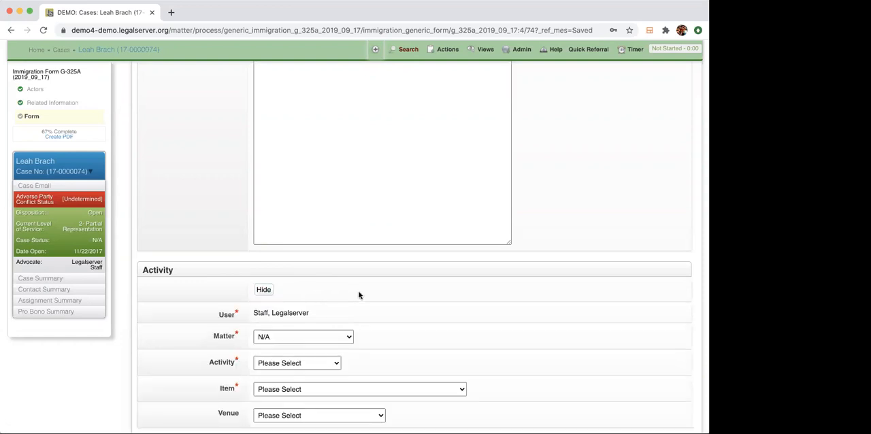
pyautogui.scroll(-3, 359, 295)
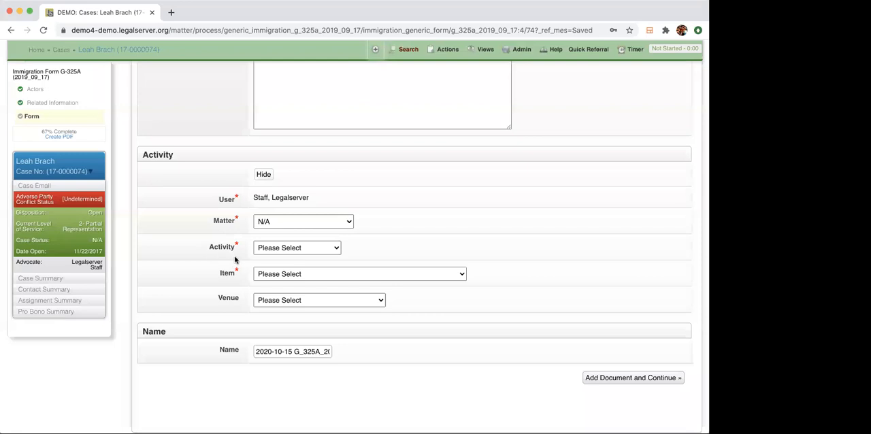
pyautogui.click(305, 248)
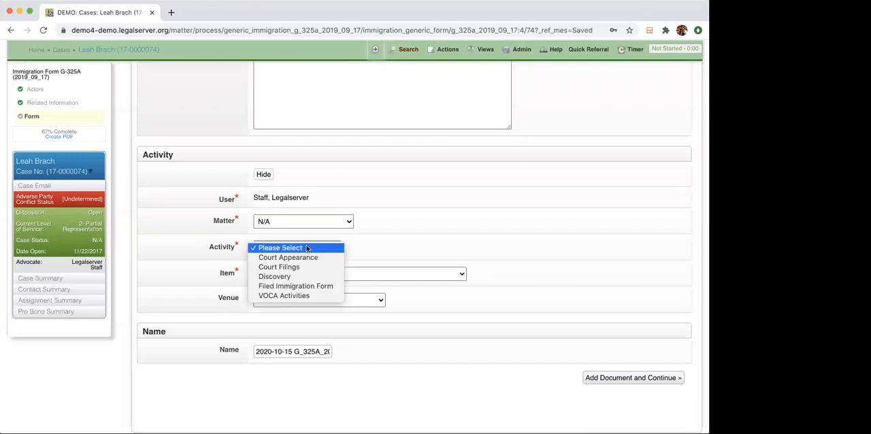
pyautogui.click(295, 286)
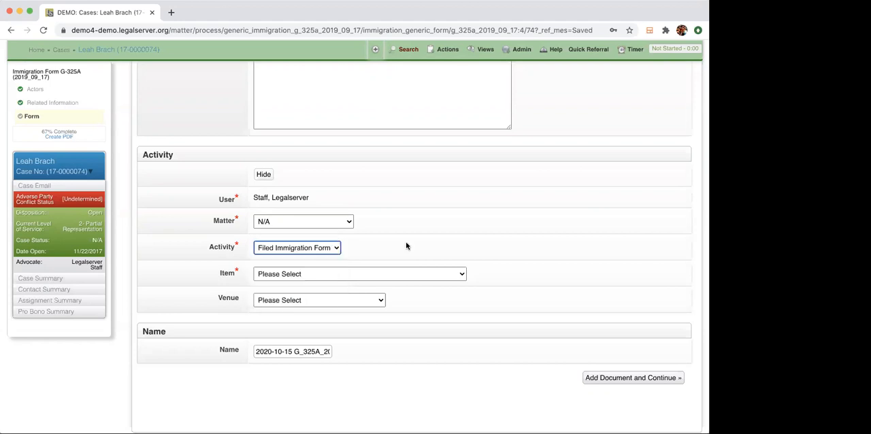
pyautogui.click(369, 275)
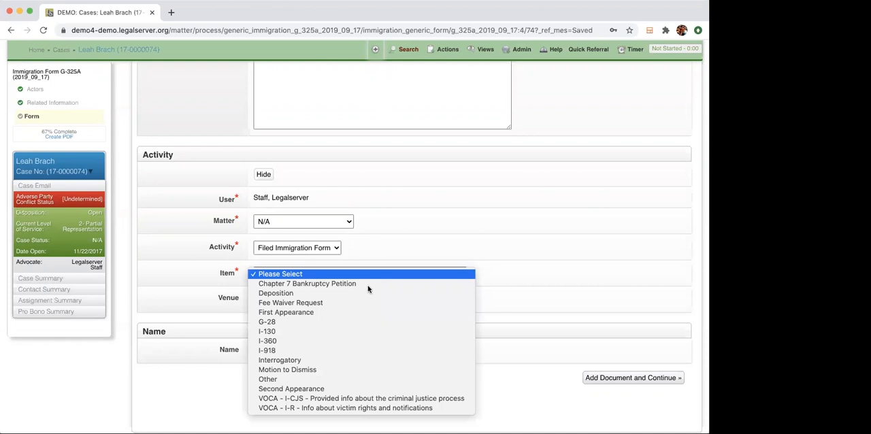
pyautogui.click(356, 322)
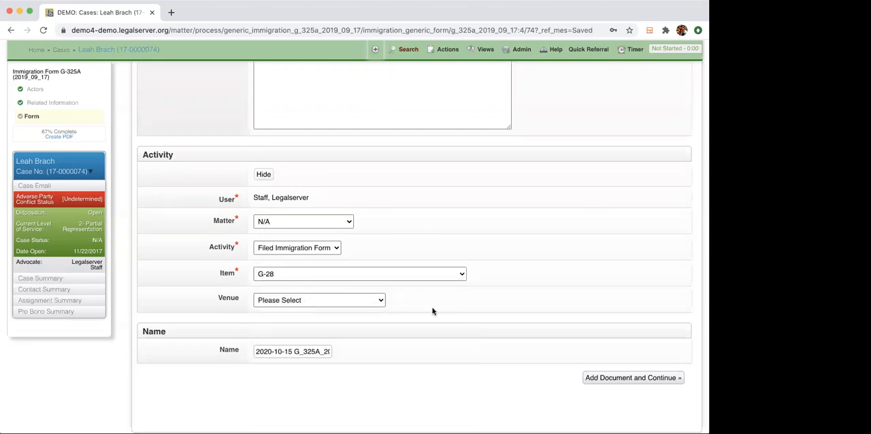
pyautogui.click(297, 302)
pyautogui.doubleClick(171, 289)
pyautogui.click(171, 289)
pyautogui.scroll(-1, 171, 290)
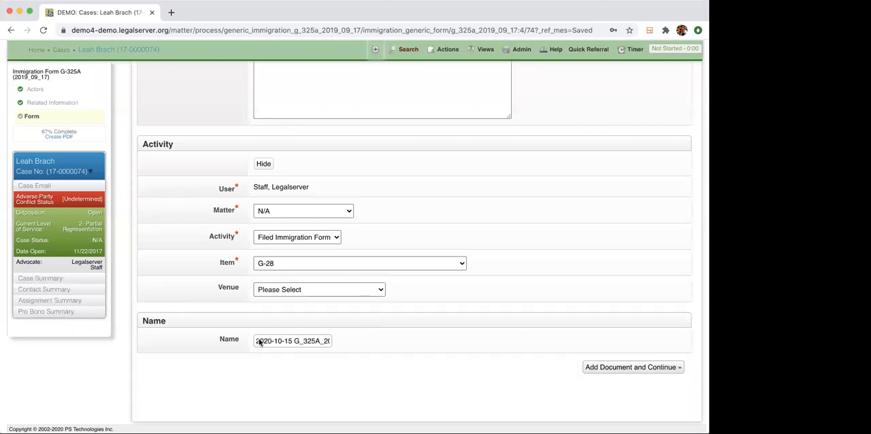
pyautogui.moveTo(256, 341); pyautogui.dragTo(341, 348)
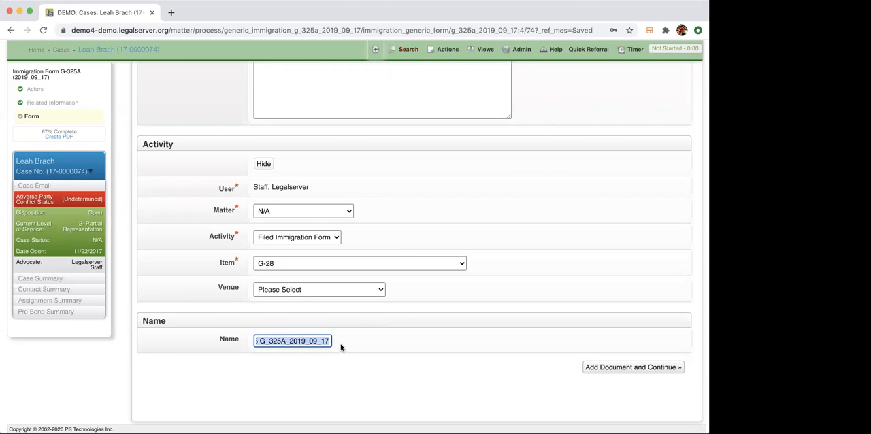
pyautogui.click(341, 345)
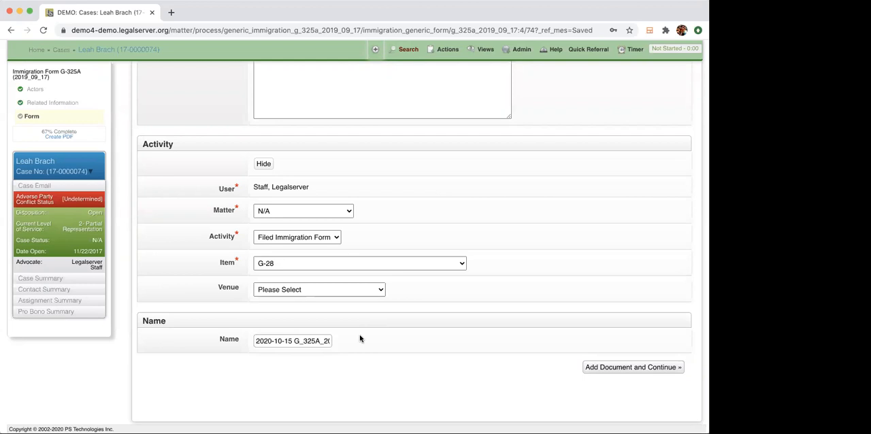
# Set the activity's Matter to the second listed case, add the G-325A document, and continue to the case profile.
pyautogui.click(632, 371)
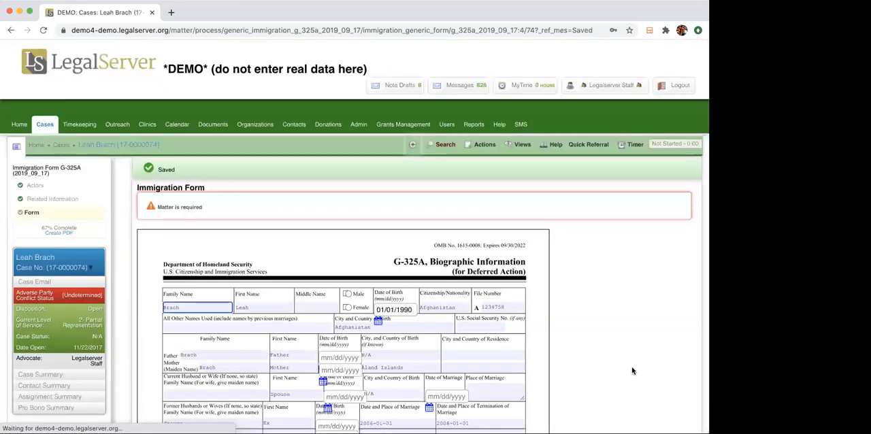
pyautogui.scroll(-7, 403, 303)
pyautogui.scroll(-15, 402, 303)
pyautogui.click(290, 211)
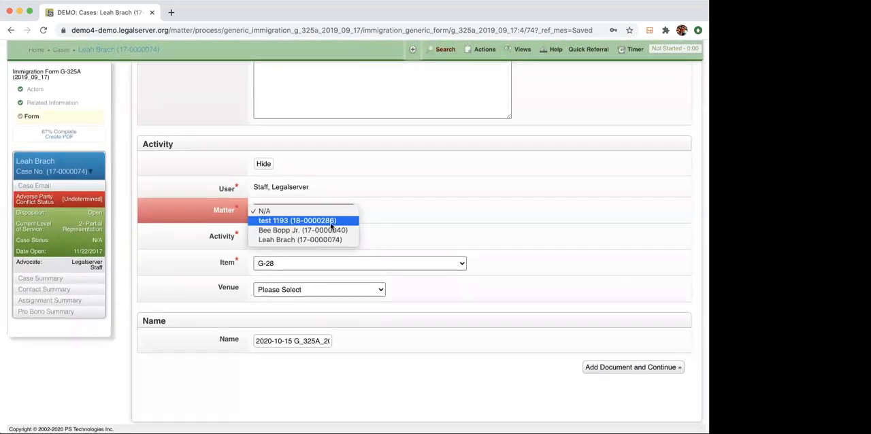
pyautogui.click(333, 231)
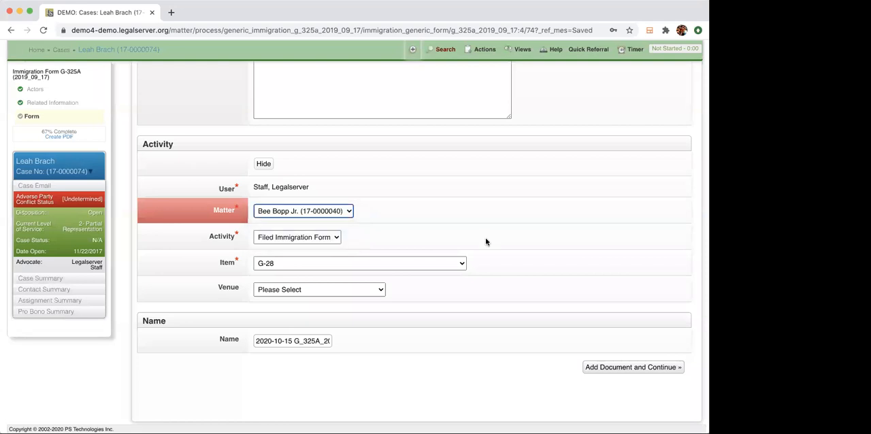
pyautogui.click(648, 367)
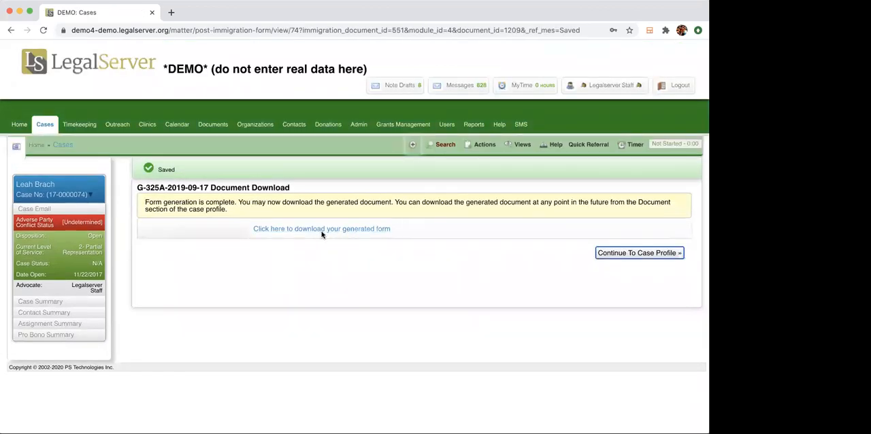
pyautogui.click(632, 252)
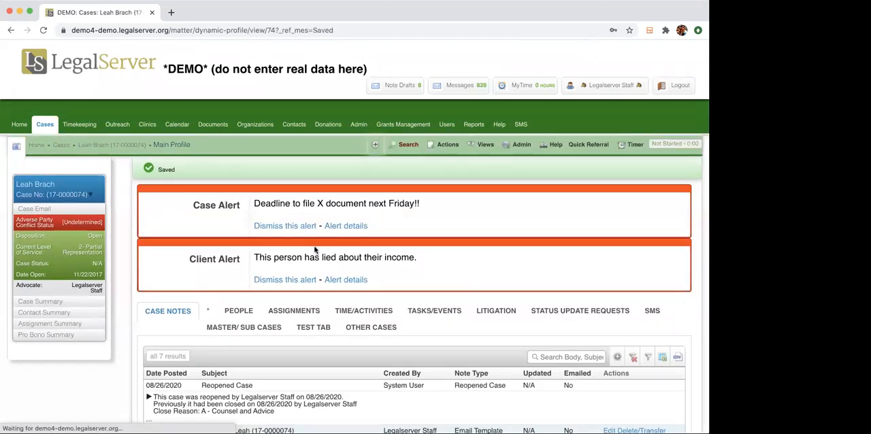
# Find the case documents on the profile, search the case actions for "pack", and start the Pro Bono Packet process.
pyautogui.scroll(-5, 309, 213)
pyautogui.scroll(-20, 310, 216)
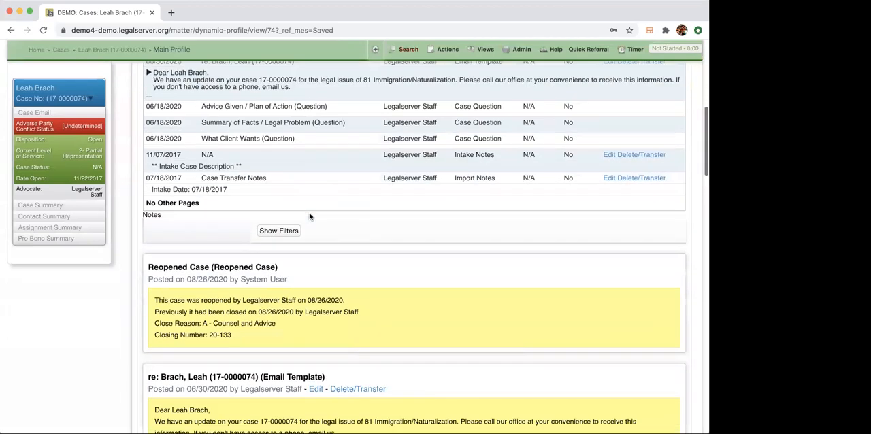
pyautogui.scroll(-4, 309, 212)
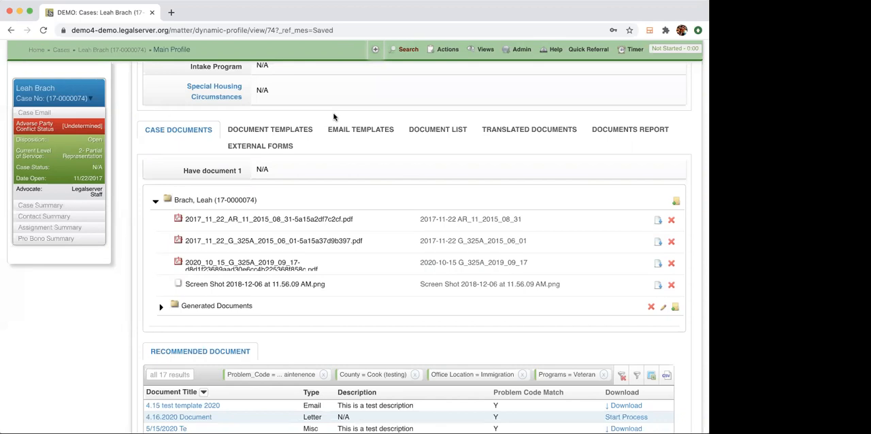
pyautogui.click(446, 49)
pyautogui.write('pack')
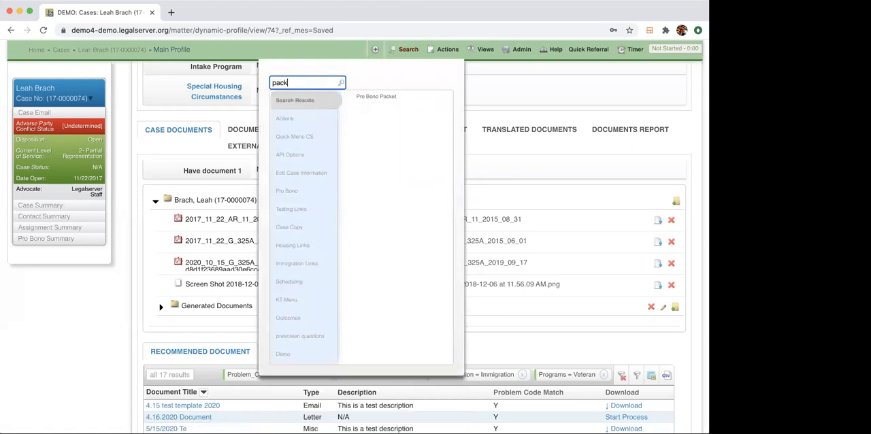
pyautogui.click(369, 96)
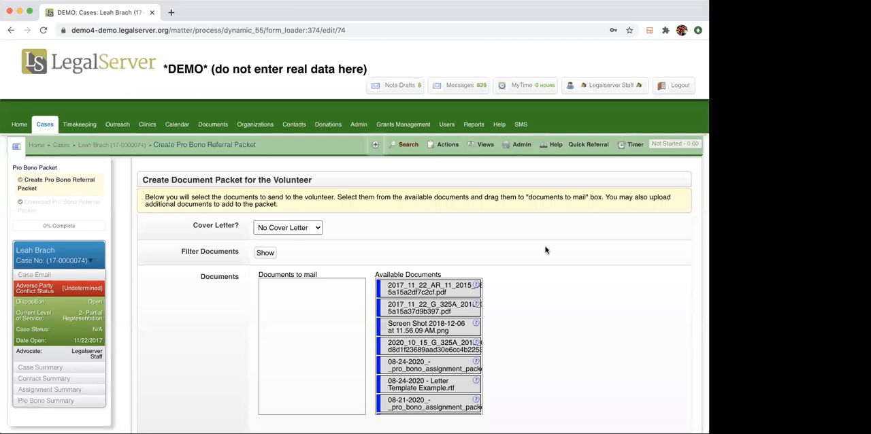
# Add the 2017_11_22 AR_11 and 2017_11_22 G_325A PDFs to the volunteer packet's documents to mail.
pyautogui.scroll(-3, 473, 229)
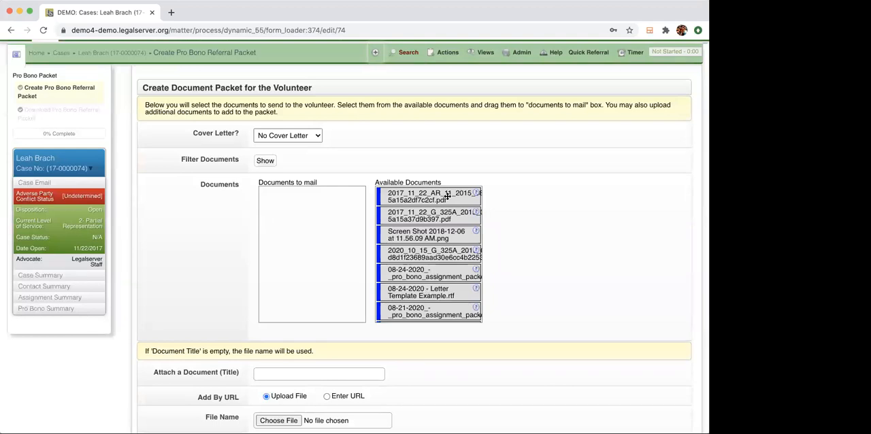
pyautogui.moveTo(448, 197); pyautogui.dragTo(317, 204)
pyautogui.moveTo(436, 196); pyautogui.dragTo(320, 215)
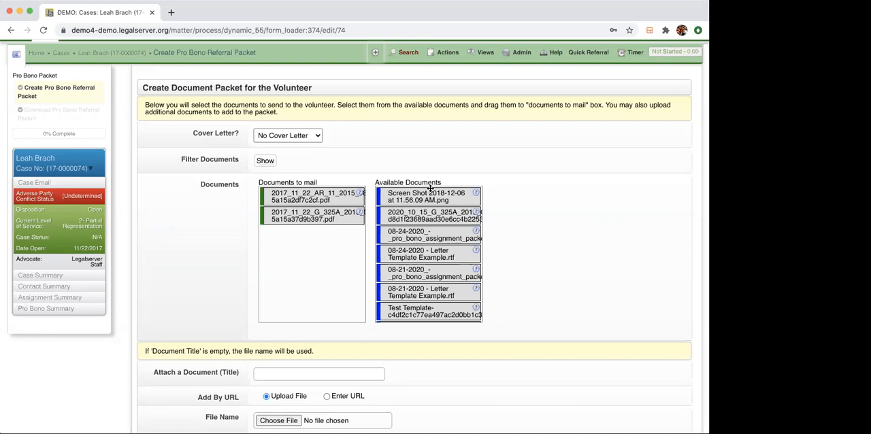
# Look through the available case documents and templates that can be included in the volunteer packet.
pyautogui.scroll(-2, 442, 292)
pyautogui.scroll(-5, 442, 292)
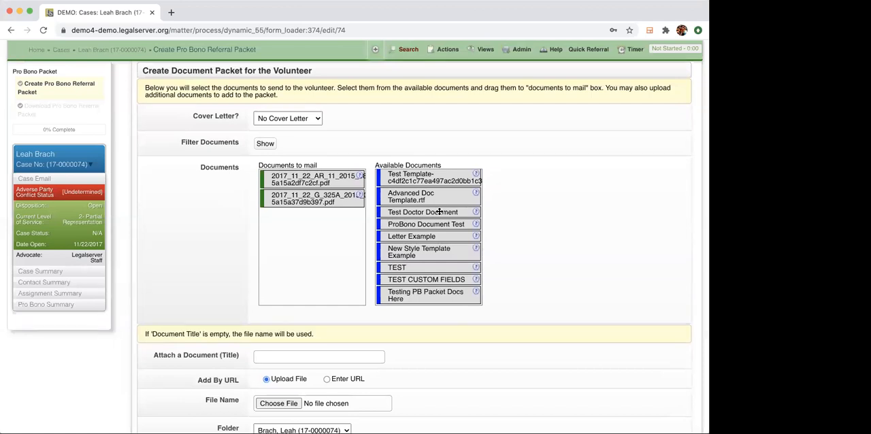
pyautogui.scroll(8, 439, 211)
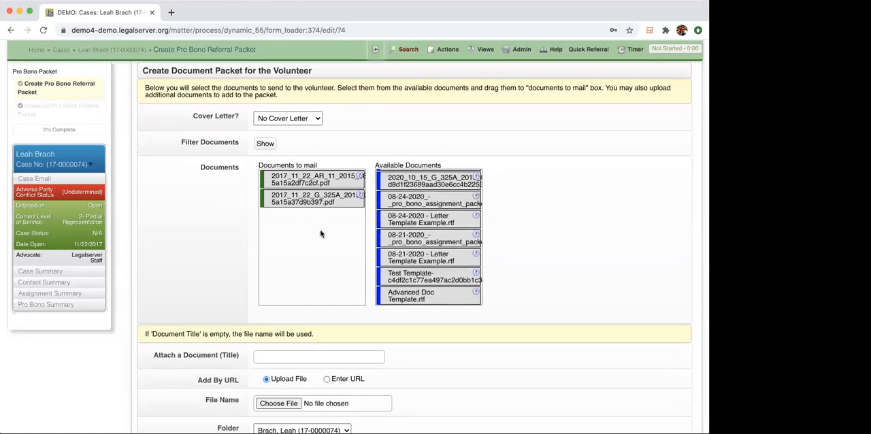
pyautogui.scroll(2, 449, 245)
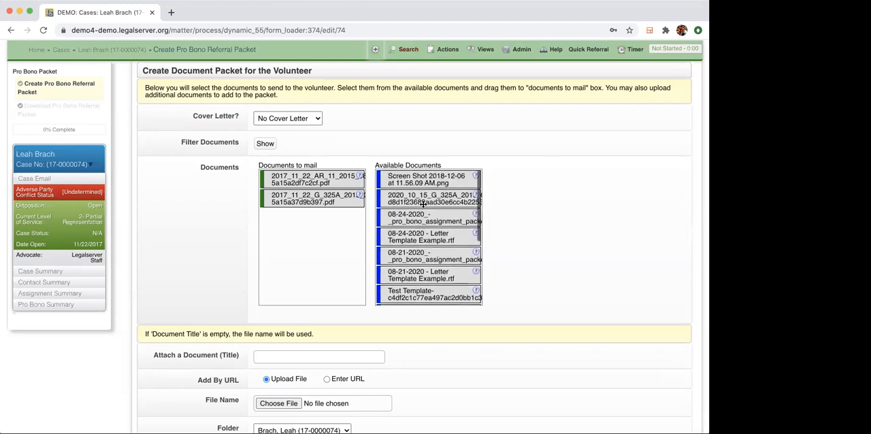
pyautogui.scroll(-5, 462, 252)
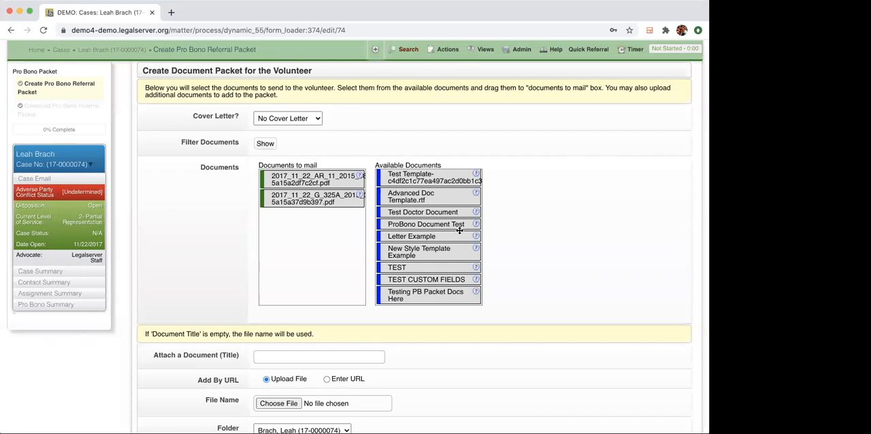
pyautogui.scroll(3, 445, 239)
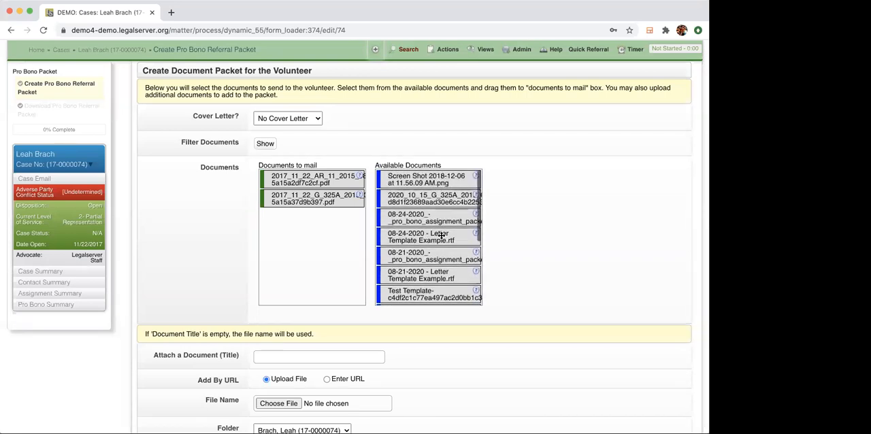